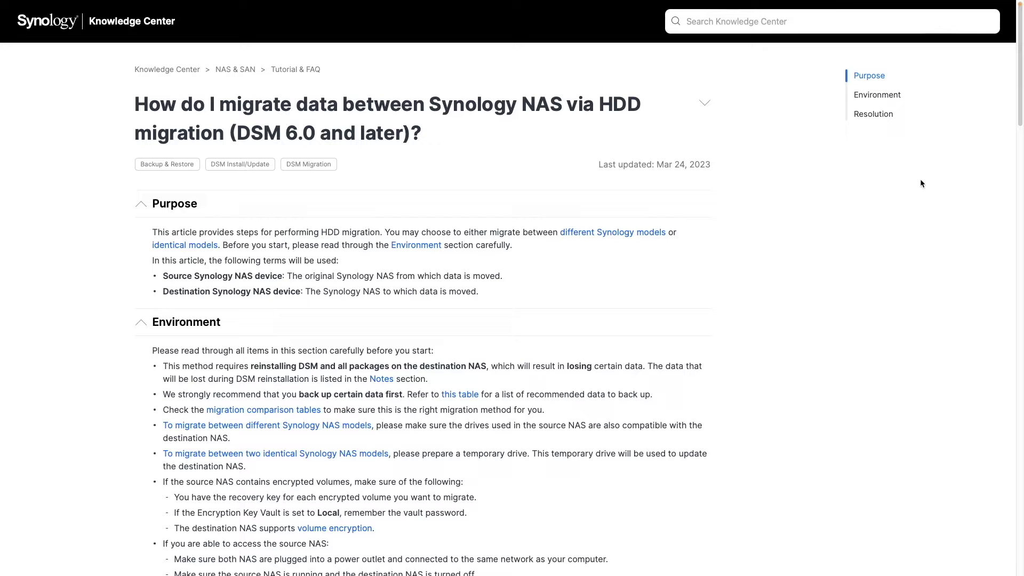
Step: Jump to the HDD migration article's Environment section and read down to the backup table
left_click(877, 95)
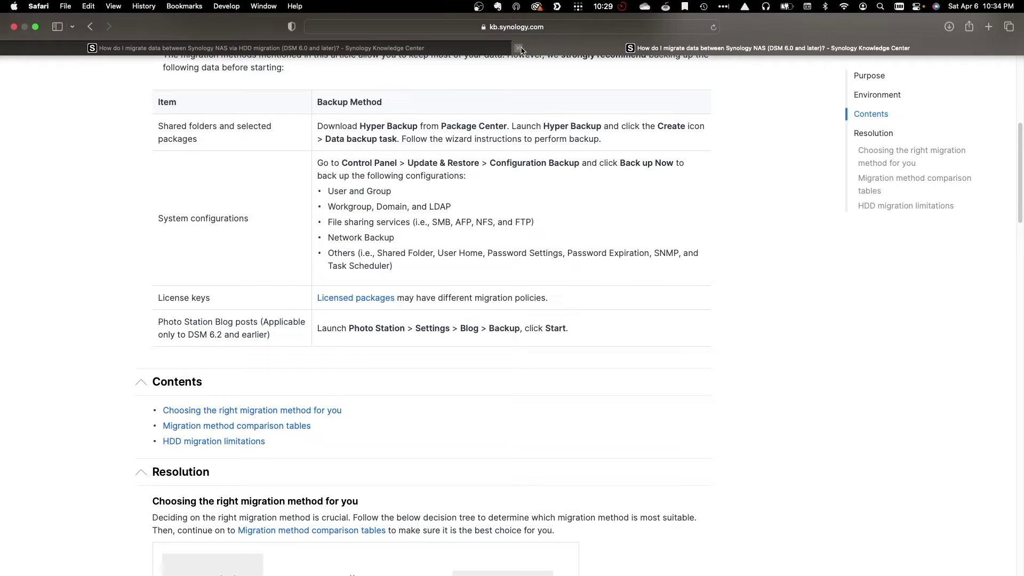
Step: Go back to the article's Environment section, then jump to its Resolution steps
key("super+bracketleft")
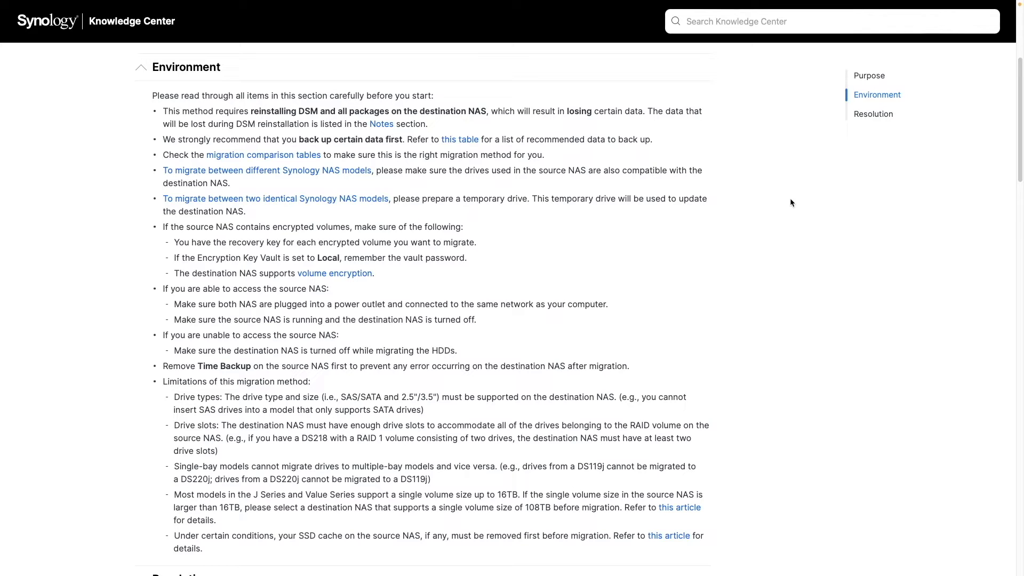
left_click(854, 117)
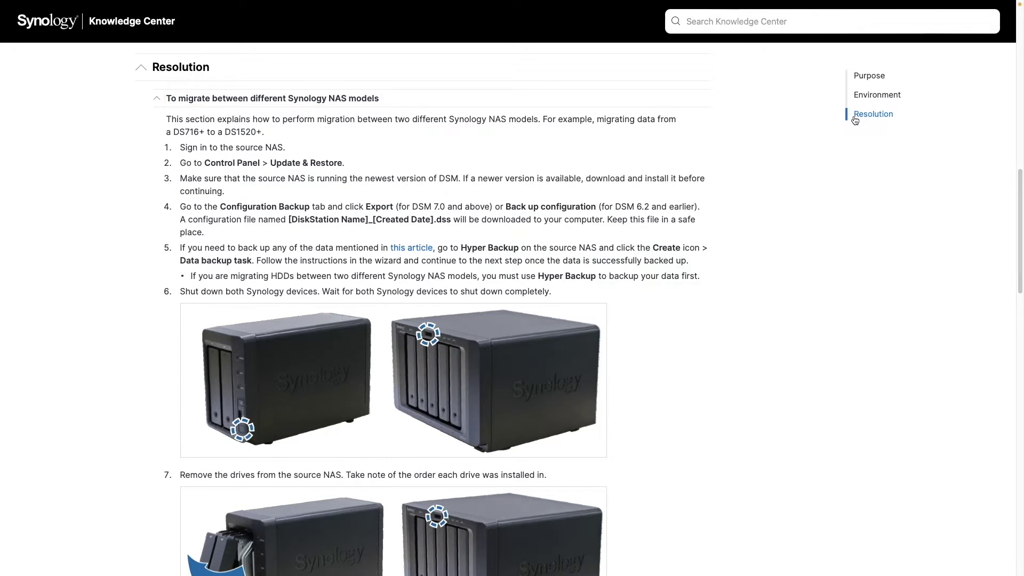
Step: Scroll through the numbered steps for migrating drives between different Synology NAS models
scroll(854, 120, "down", 3)
scroll(593, 308, "down", 7)
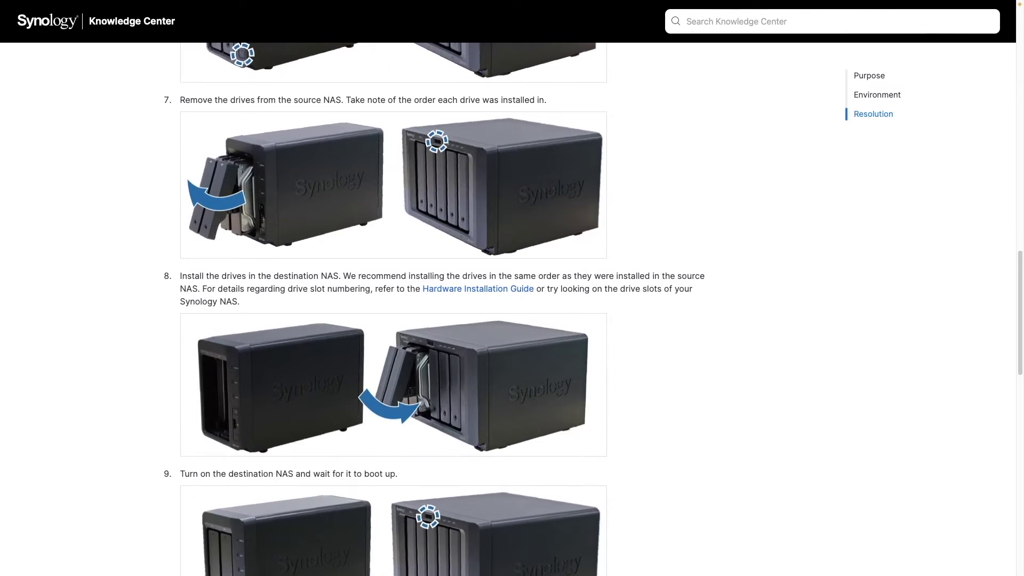
scroll(590, 309, "down", 5)
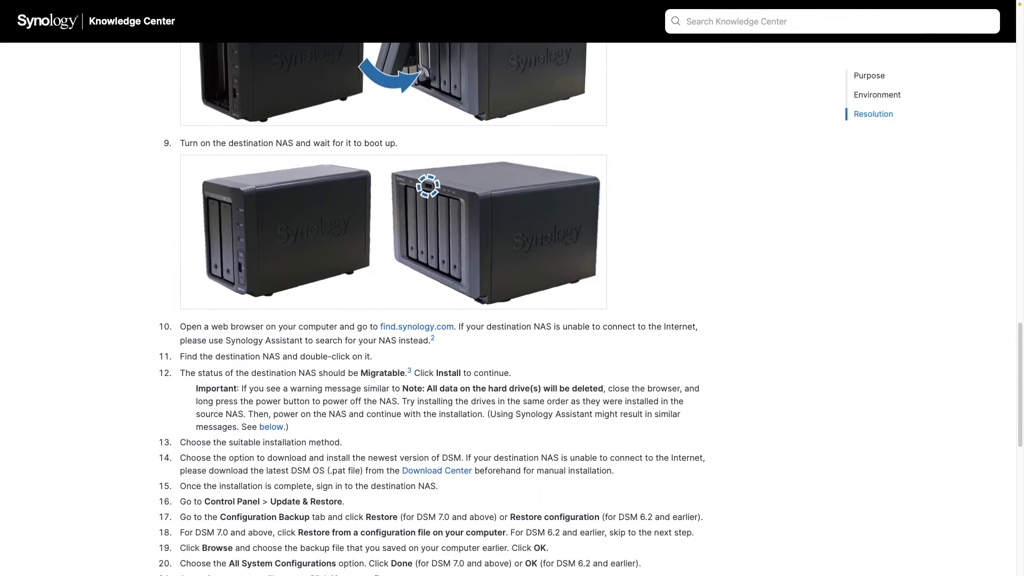
scroll(432, 309, "down", 2)
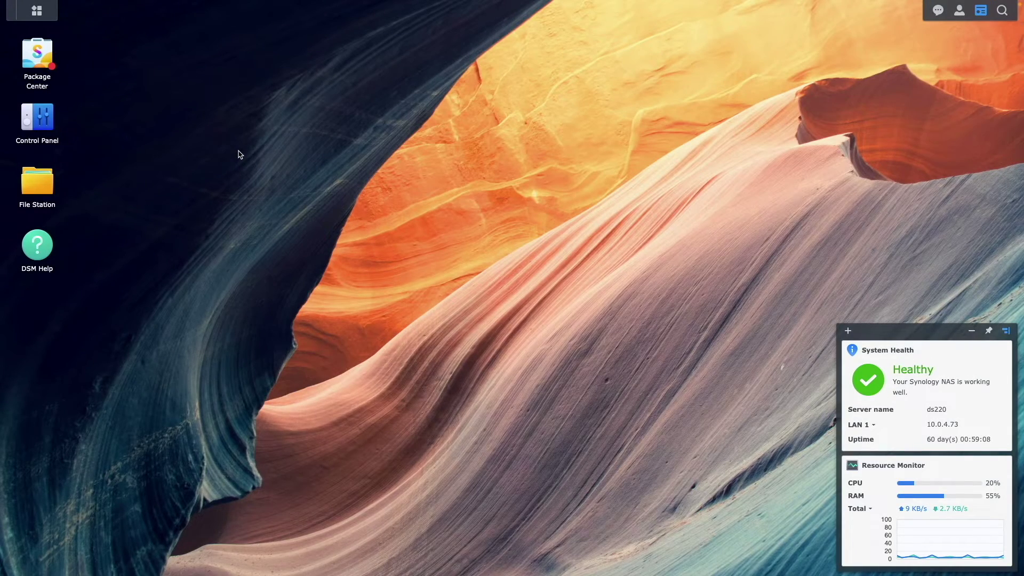
Step: Open Control Panel's Update & Restore page to confirm DSM 7.2.1-69057 Update 4 is current
left_click(32, 121)
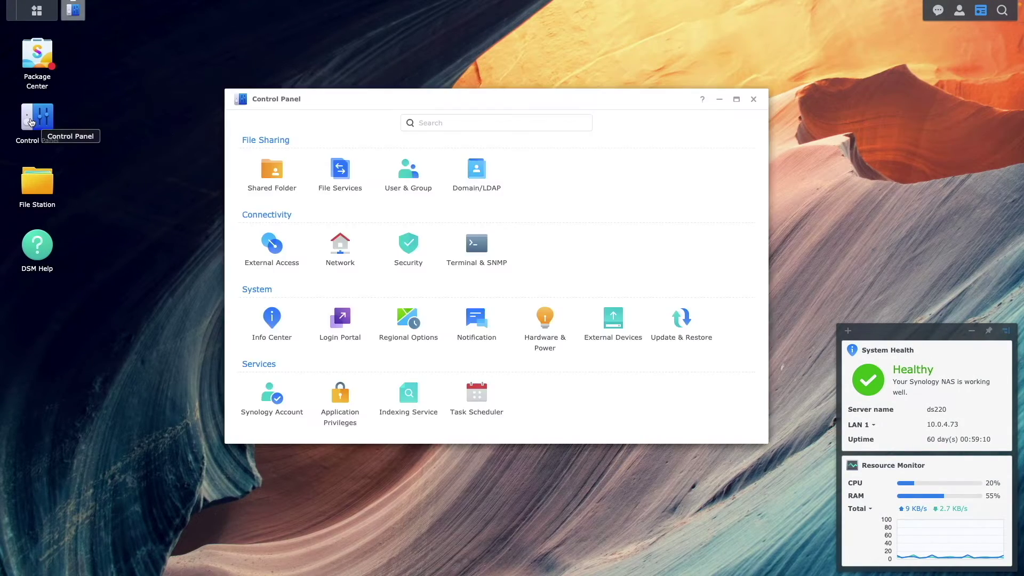
left_click(672, 322)
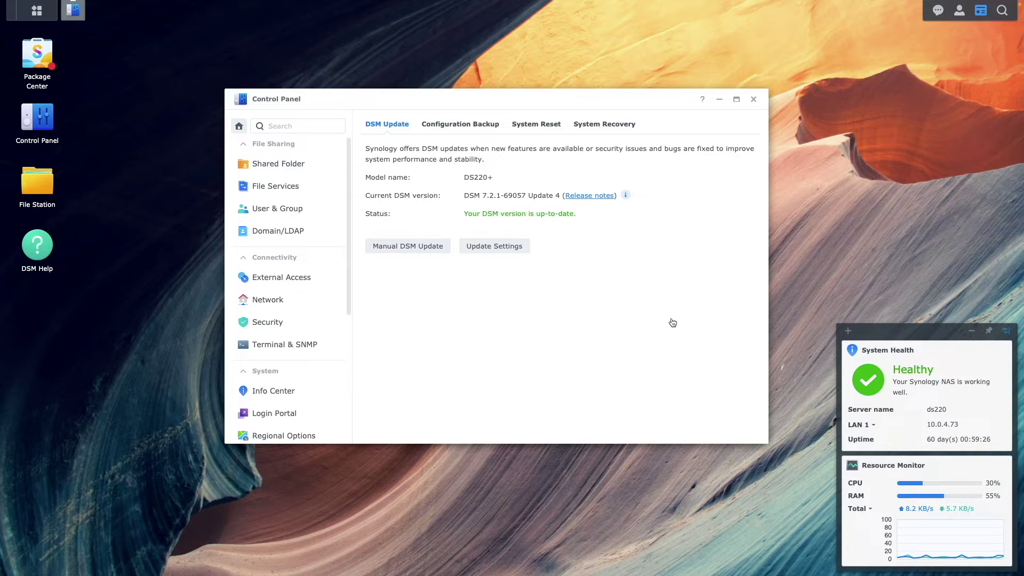
Step: Export the system configuration backup (.dss) from Configuration Backup and allow Safari to download it
left_click(490, 127)
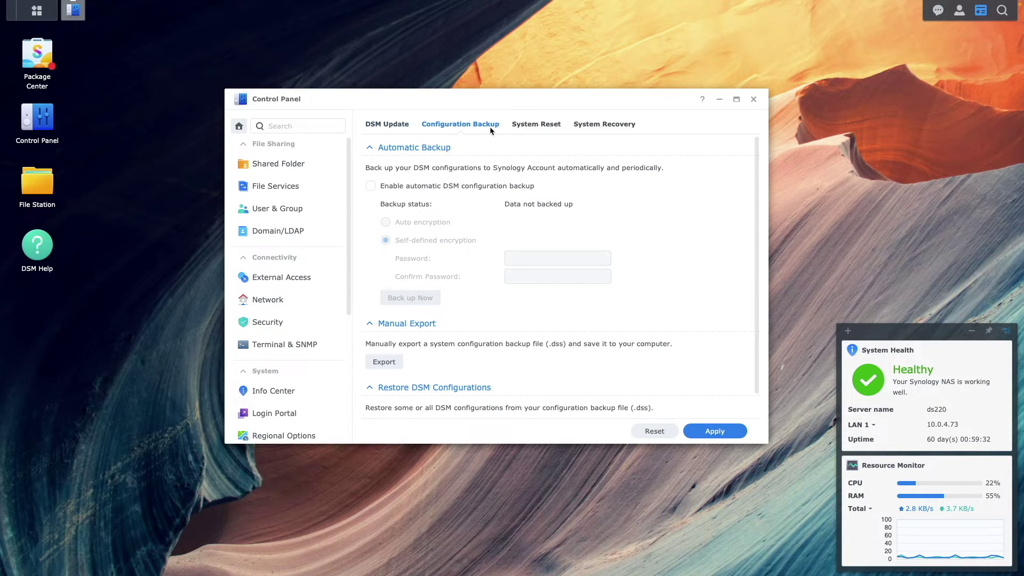
left_click(388, 361)
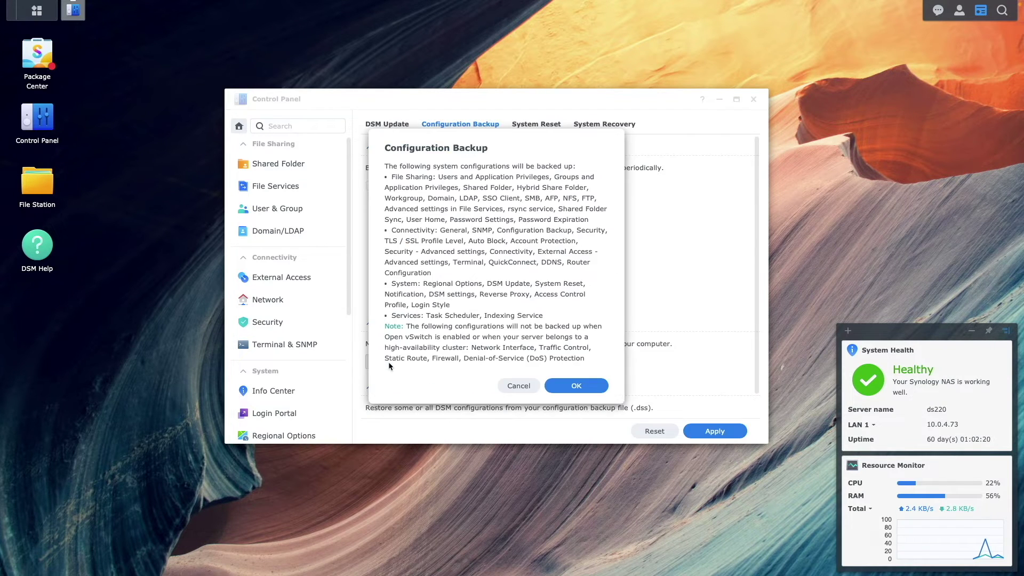
left_click(552, 387)
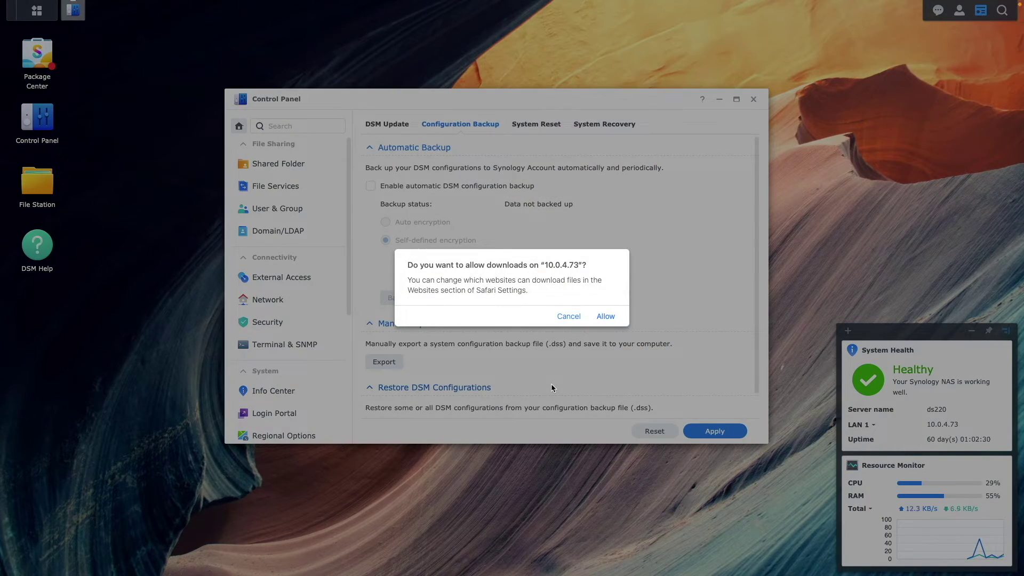
left_click(604, 316)
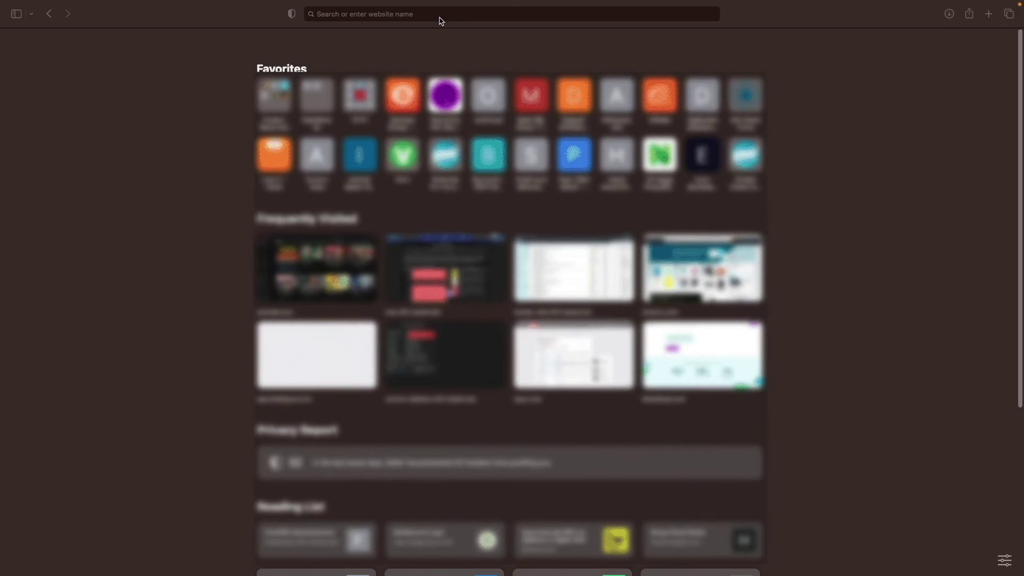
Step: Go to find.synology.com and connect to the detected DS224+
left_click(438, 14)
type("find.synology.com")
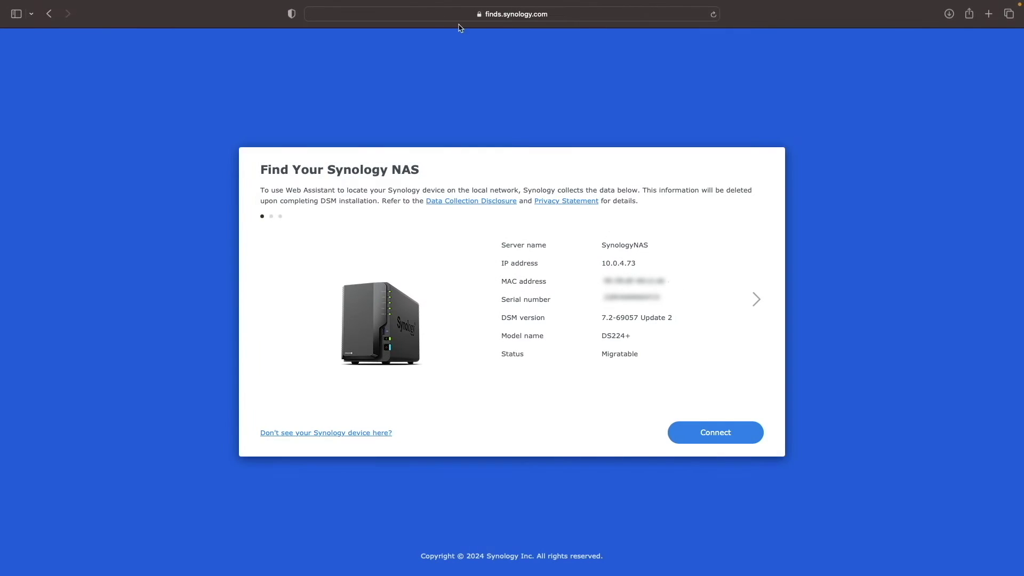
left_click(744, 433)
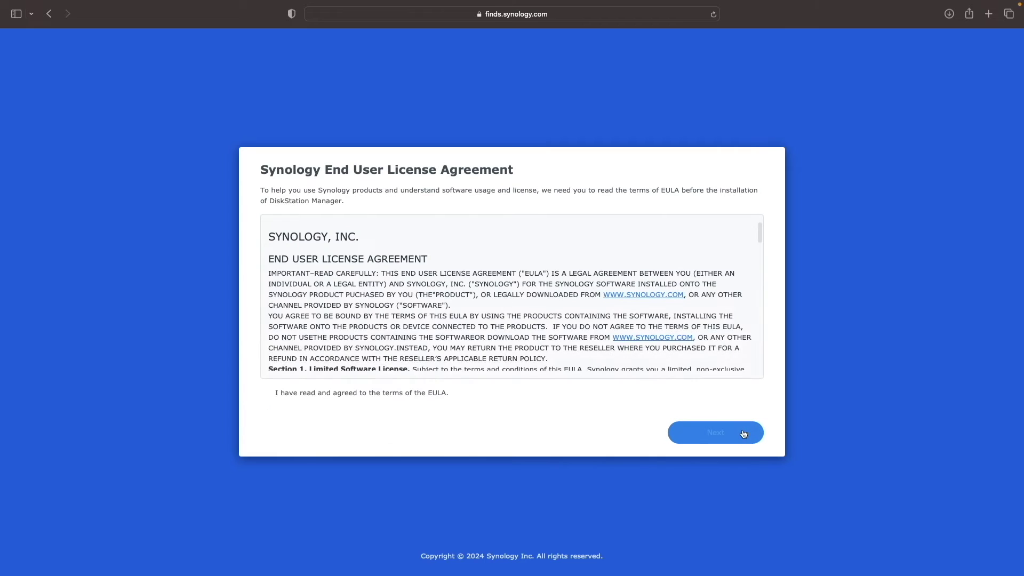
Step: Agree to the EULA and accept the privacy statement to reach the Welcome Back page
left_click(416, 394)
left_click(681, 433)
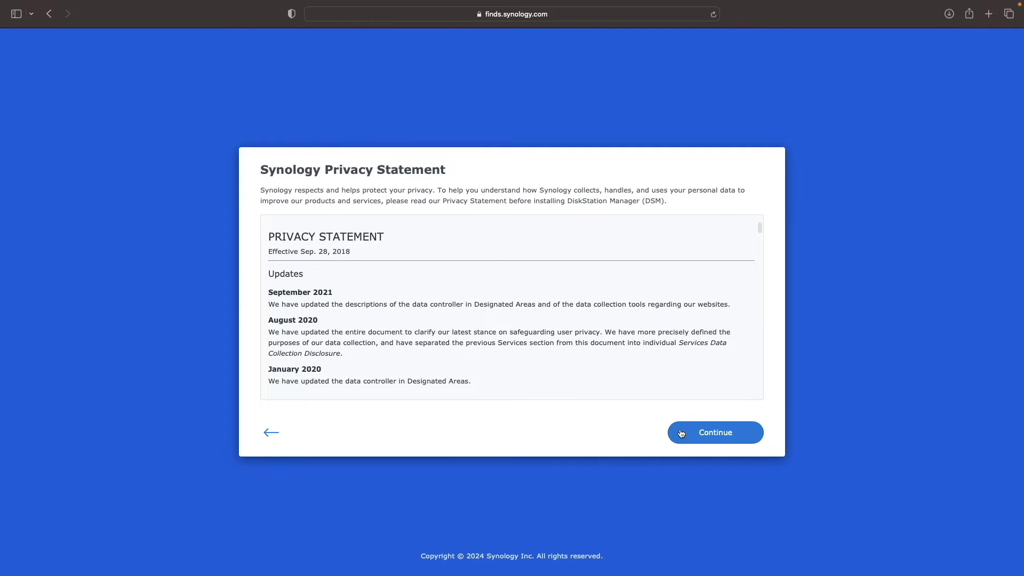
left_click(681, 433)
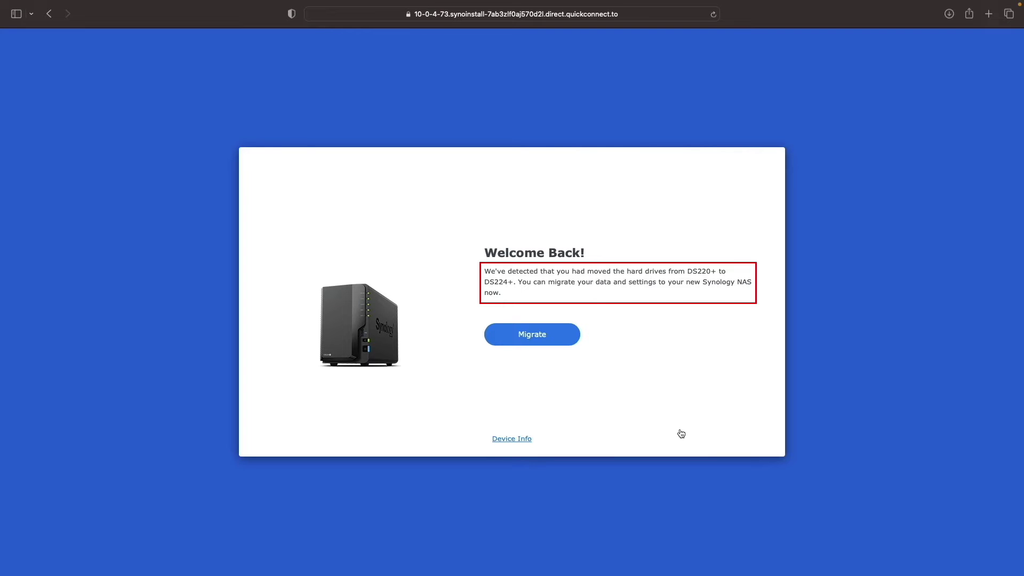
Step: Migrate to the DS224+, retaining system configurations and auto-installing the latest DSM 7.2.1-69057
left_click(561, 339)
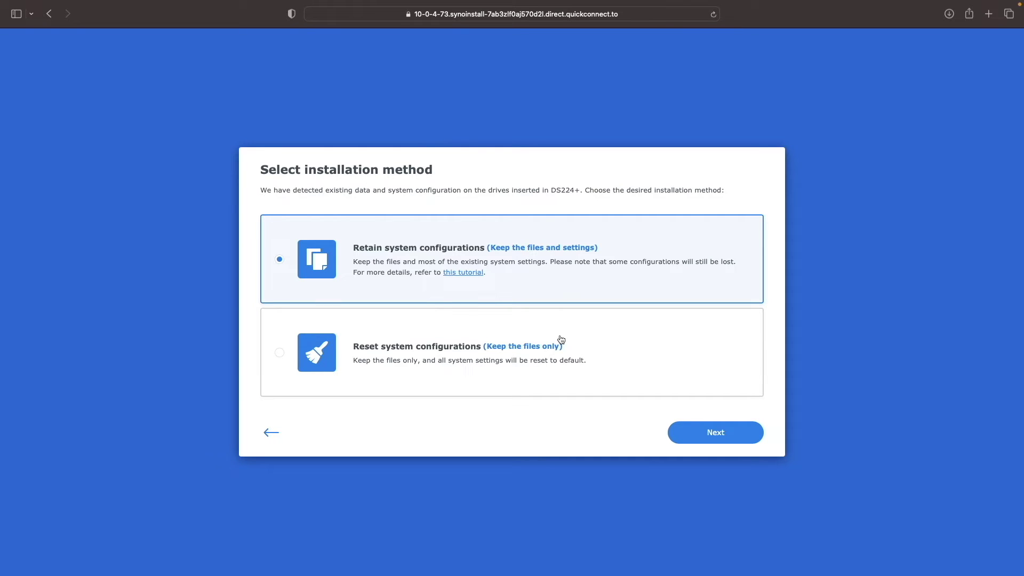
left_click(681, 436)
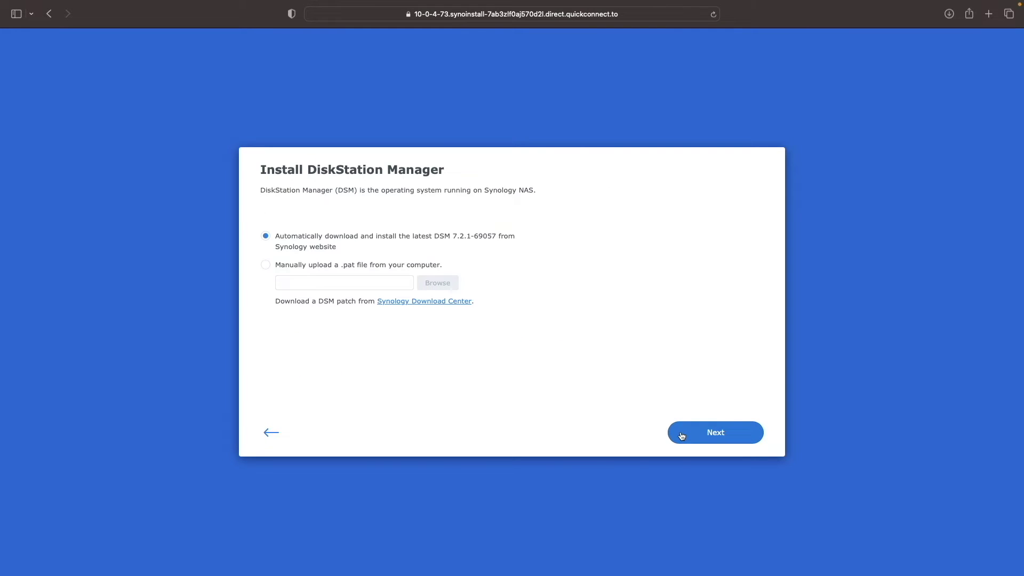
left_click(681, 436)
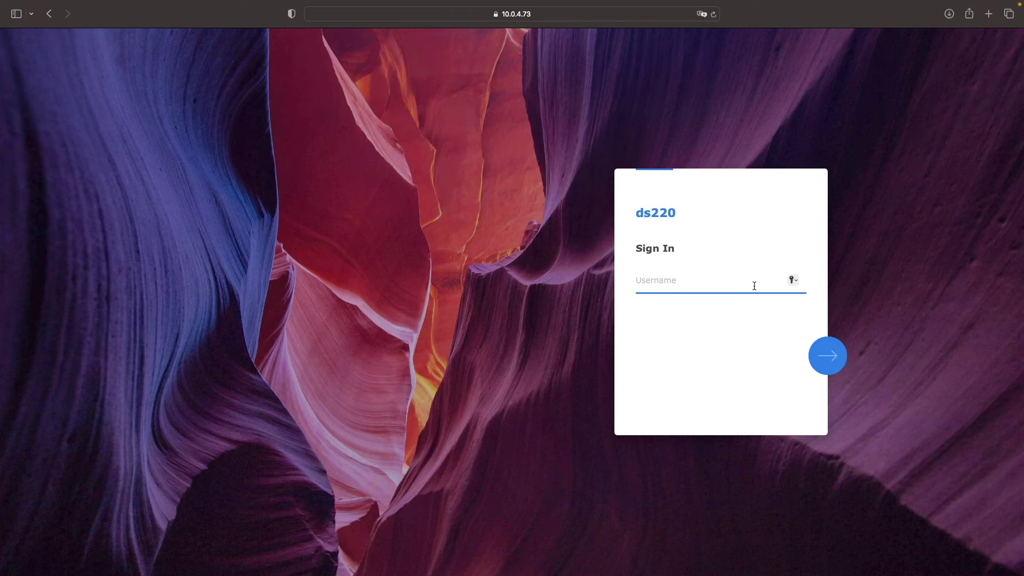
Step: Sign in to DSM on the DS224+ with the admin username and password
type("dsadmin")
key("Return")
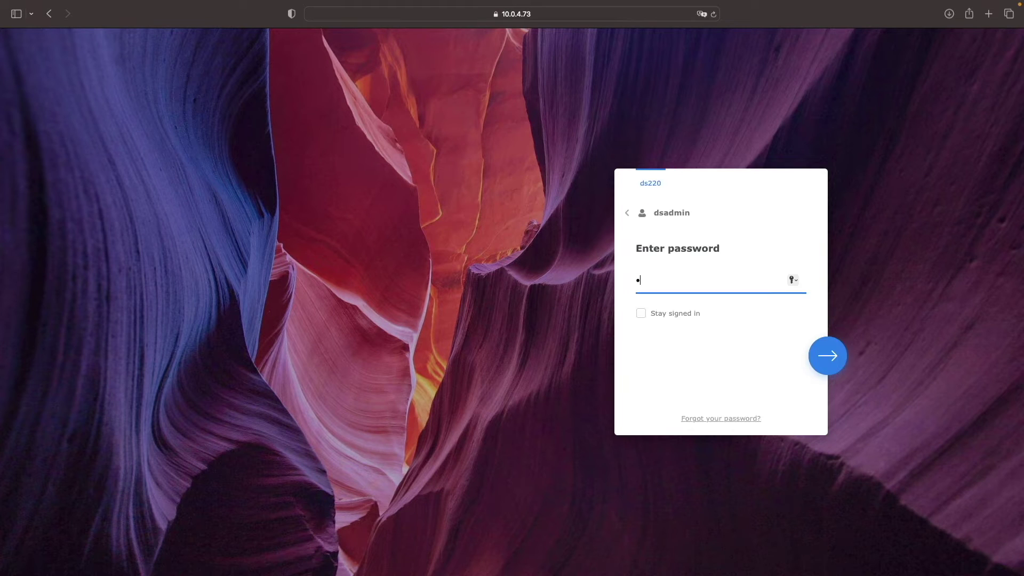
type("•••••••••••")
key("Return")
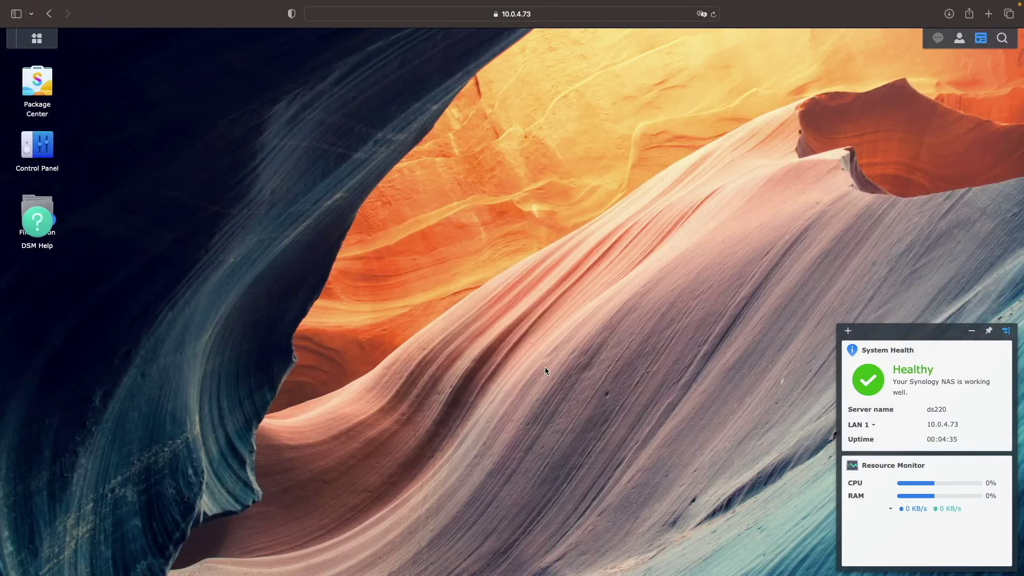
Step: Start the Restore Configuration wizard from Update & Restore's Configuration Backup tab
left_click(43, 151)
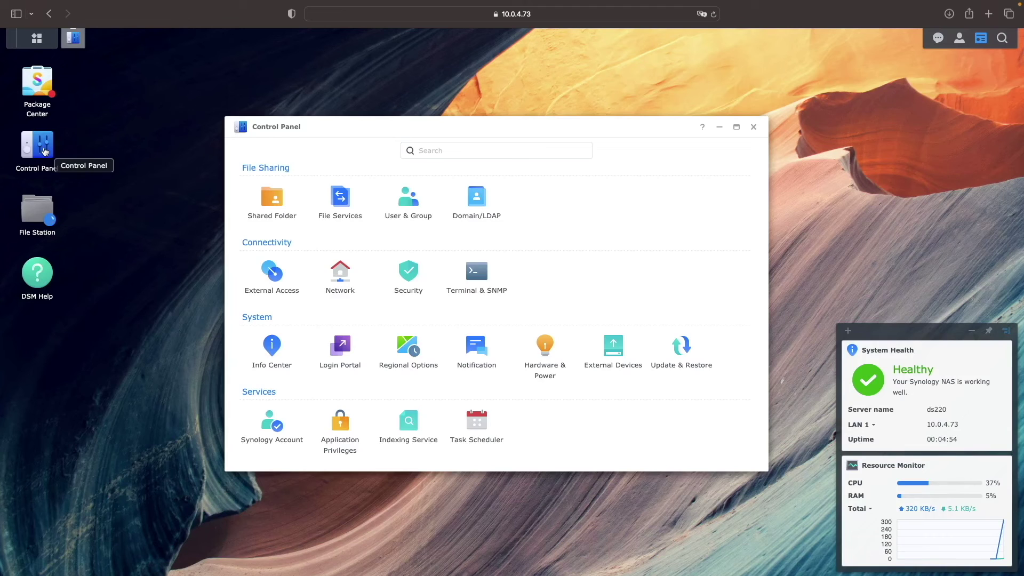
left_click(676, 346)
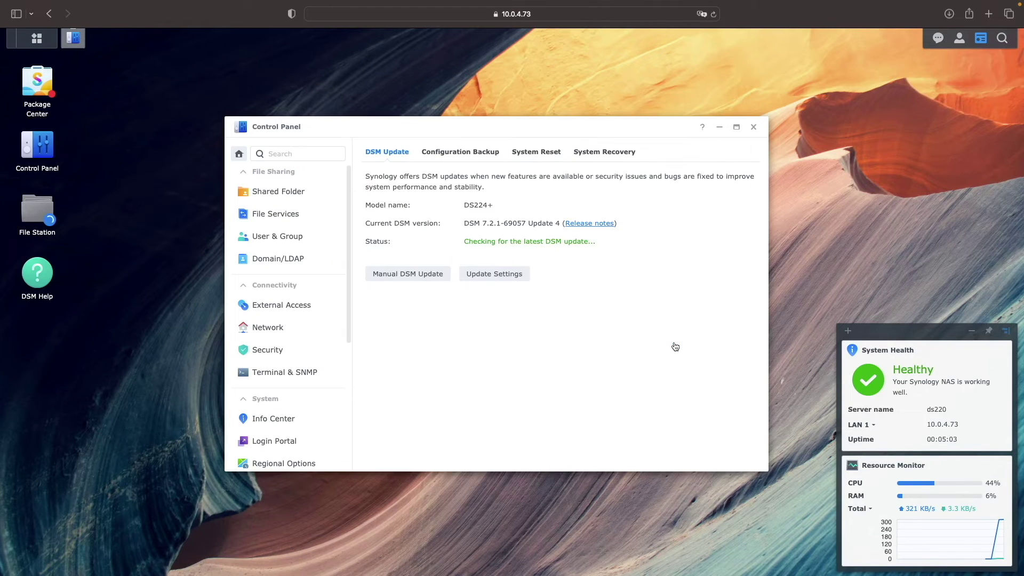
left_click(493, 152)
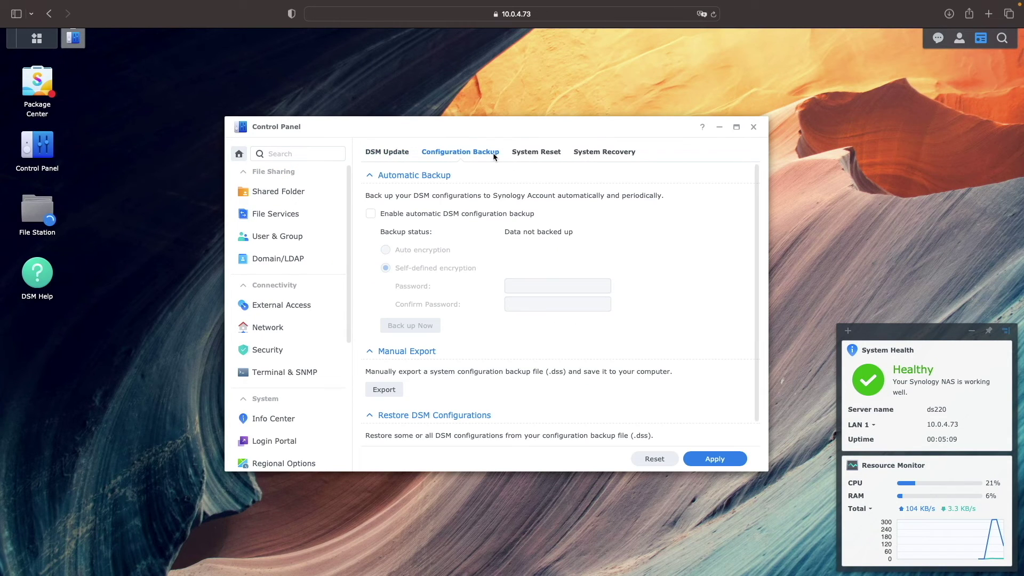
scroll(472, 260, "down", 1)
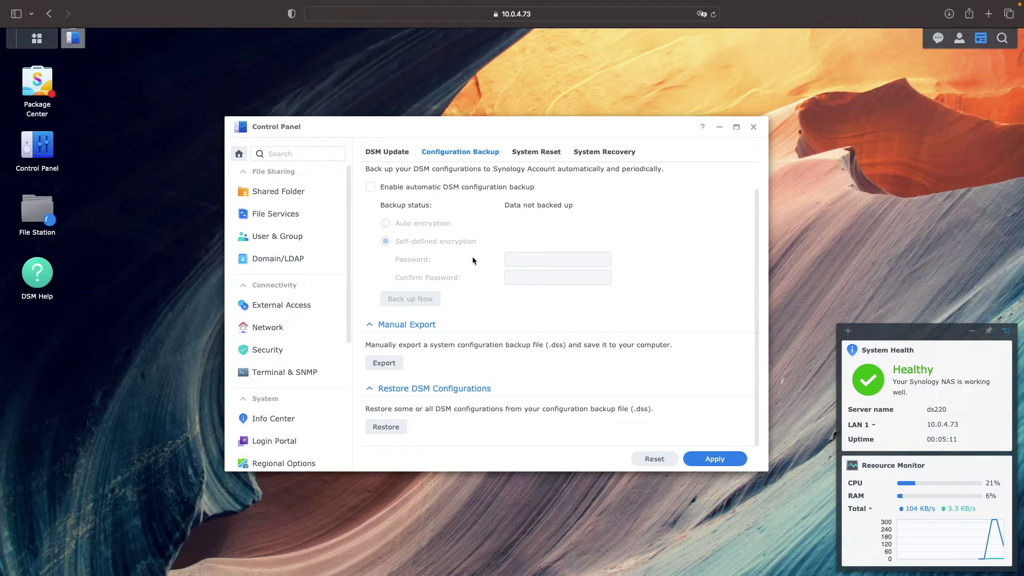
left_click(402, 429)
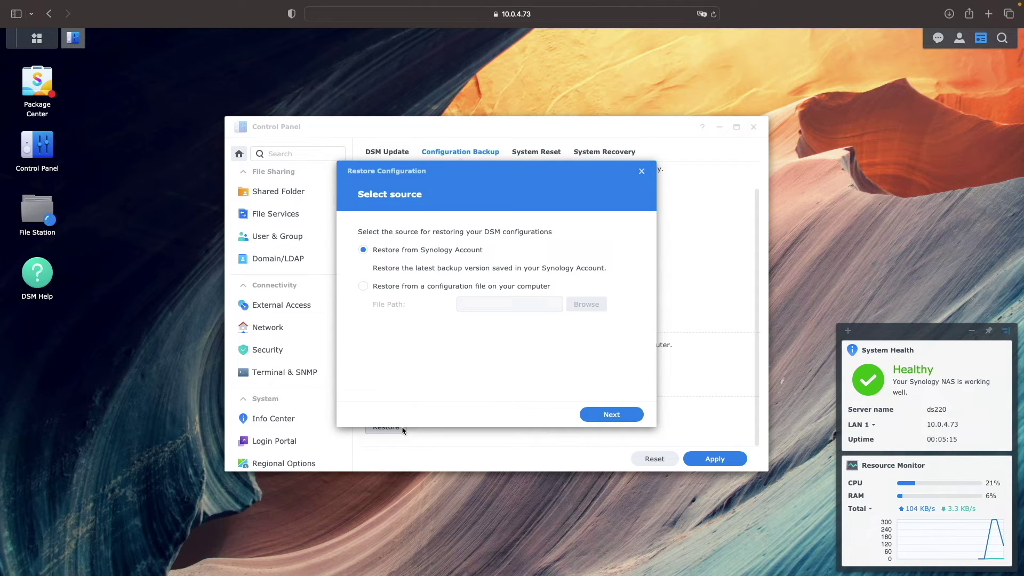
Step: Upload ds220_20240330.dss from the computer and tick All System Configurations for restoring
left_click(424, 286)
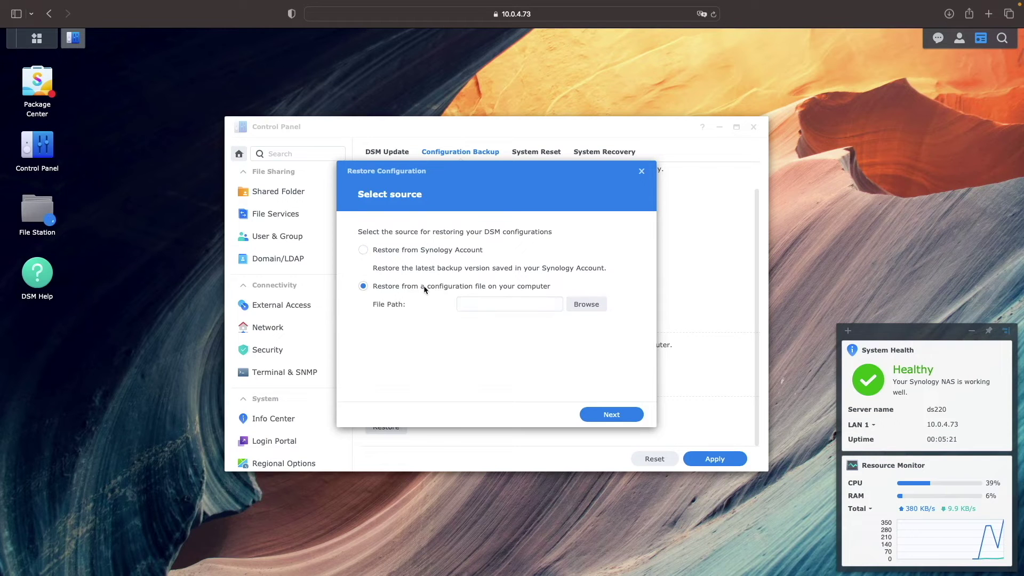
left_click(586, 305)
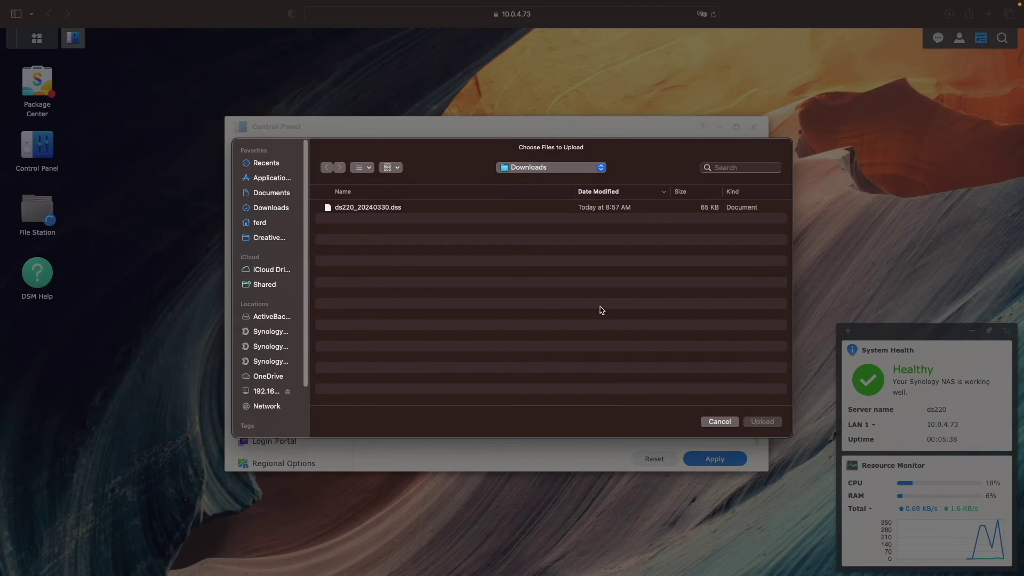
left_click(448, 209)
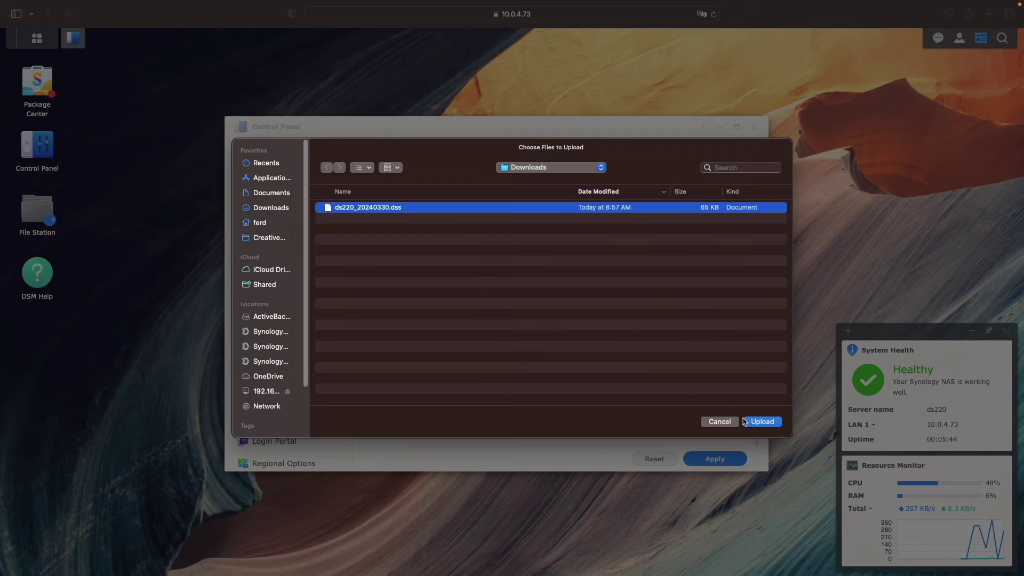
left_click(749, 422)
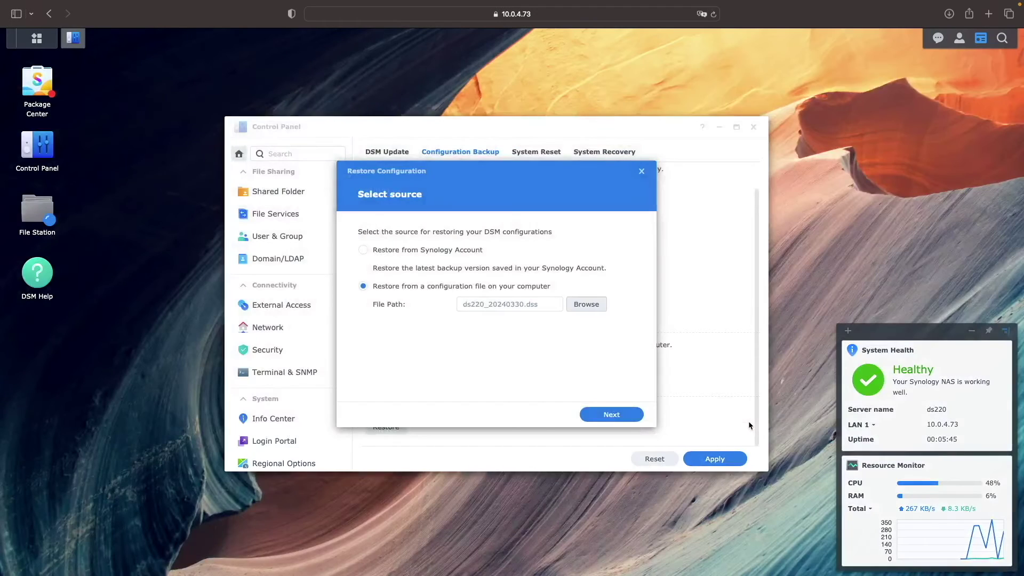
left_click(638, 415)
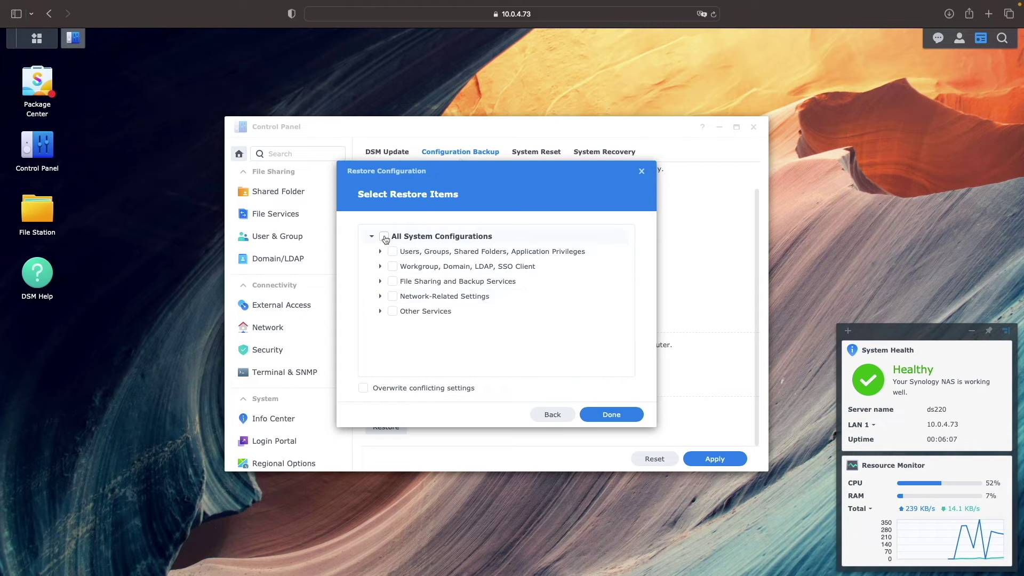
left_click(385, 237)
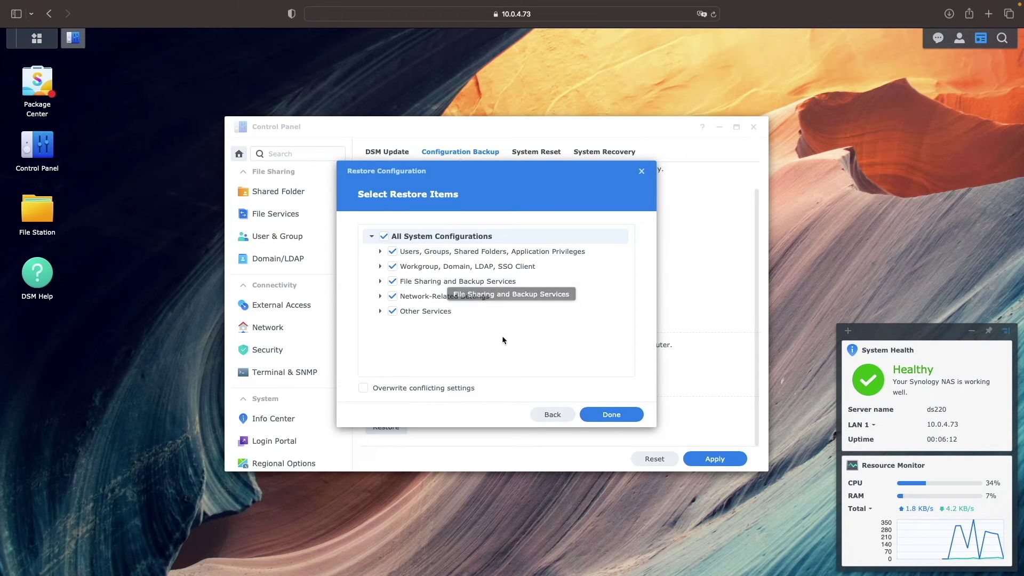
left_click(594, 418)
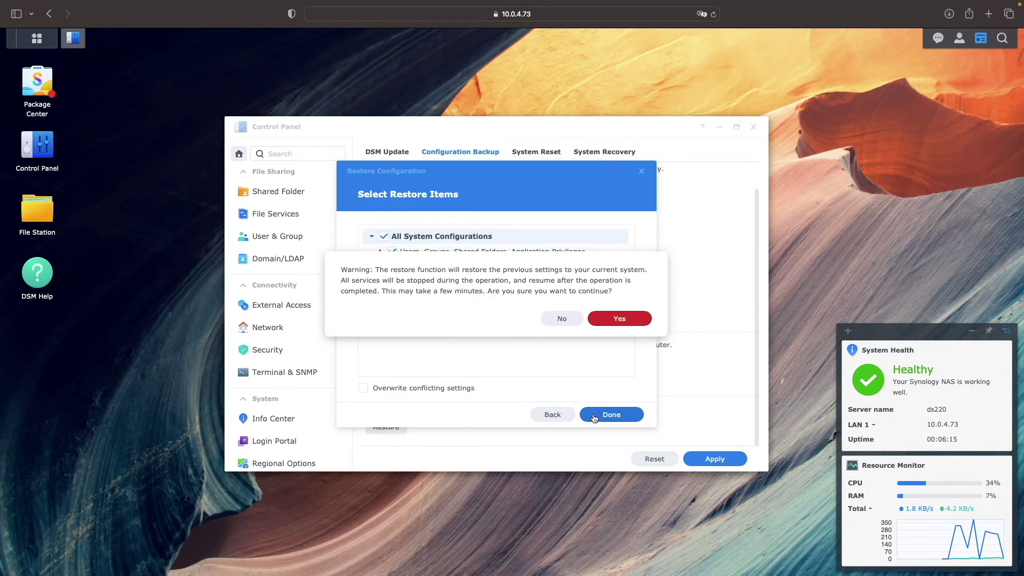
Step: Confirm the restore despite the service warning and wait for it to complete
left_click(637, 322)
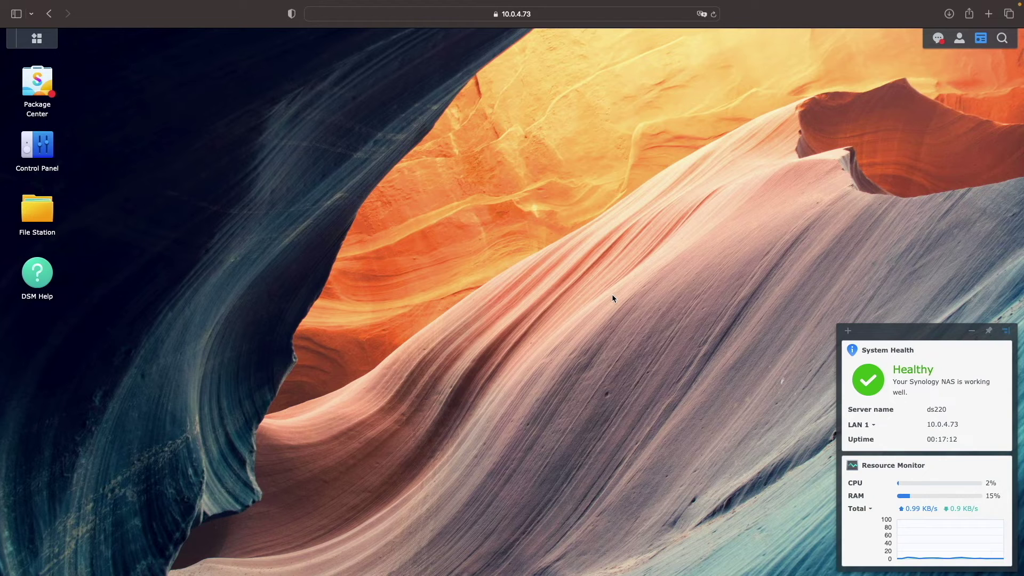
Step: Change the server name from ds220 to ds224 in Network settings, apply, and refresh the page
left_click(46, 151)
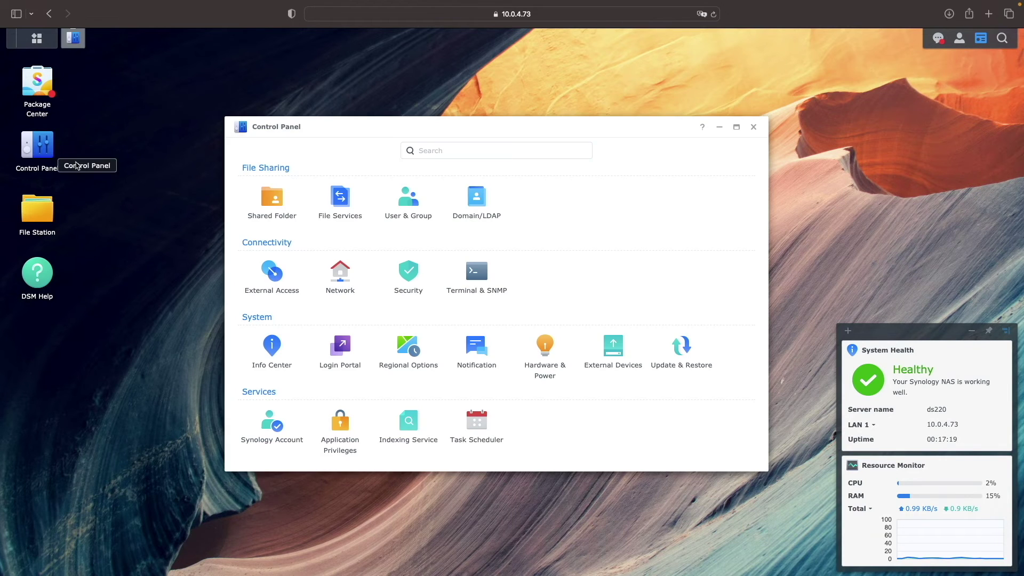
left_click(321, 268)
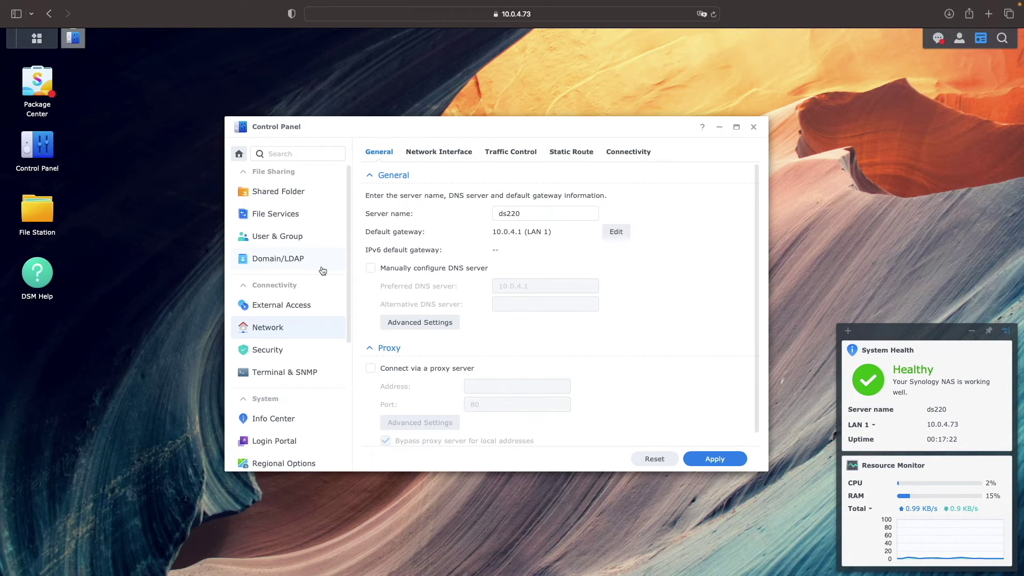
left_click(530, 213)
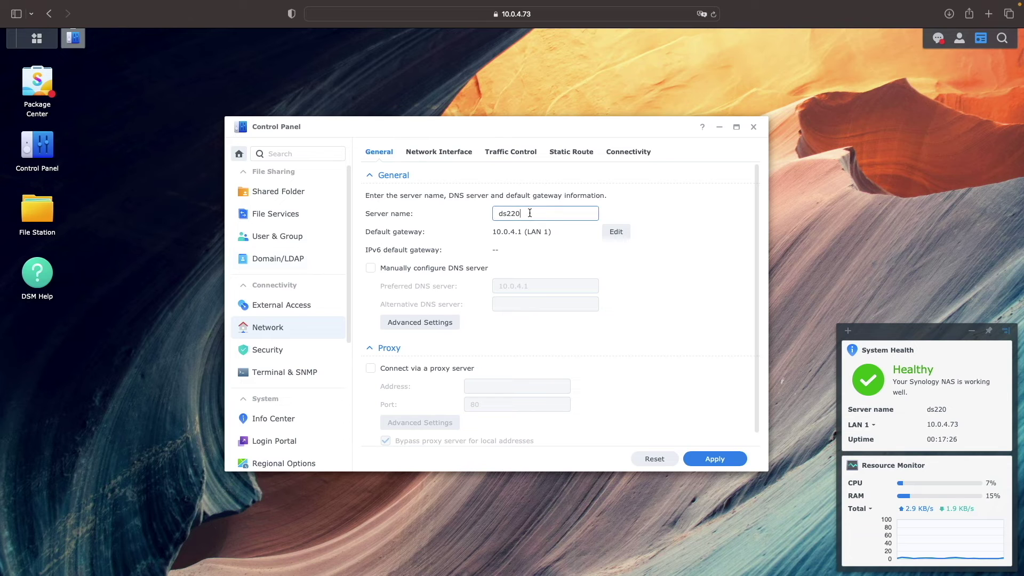
key("BackSpace")
type("4")
left_click(738, 458)
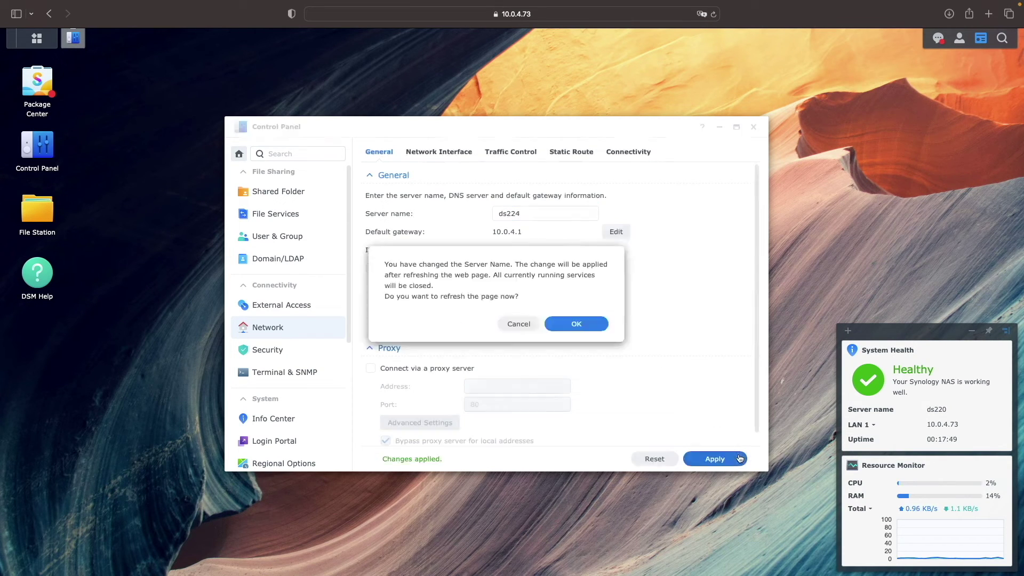
left_click(577, 324)
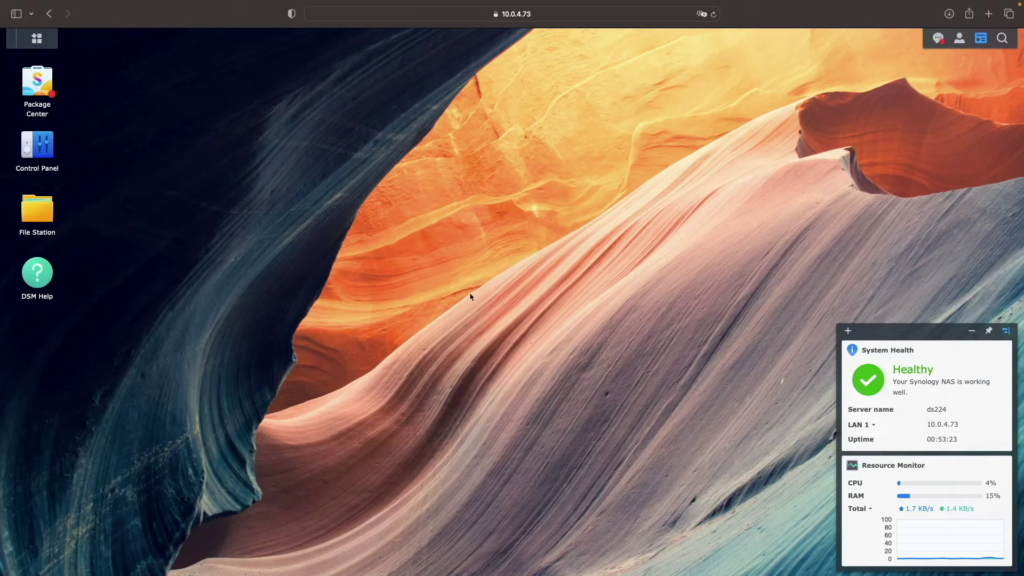
Step: Edit the Synology DDNS entry under External Access and run its connection test, which fails
left_click(52, 152)
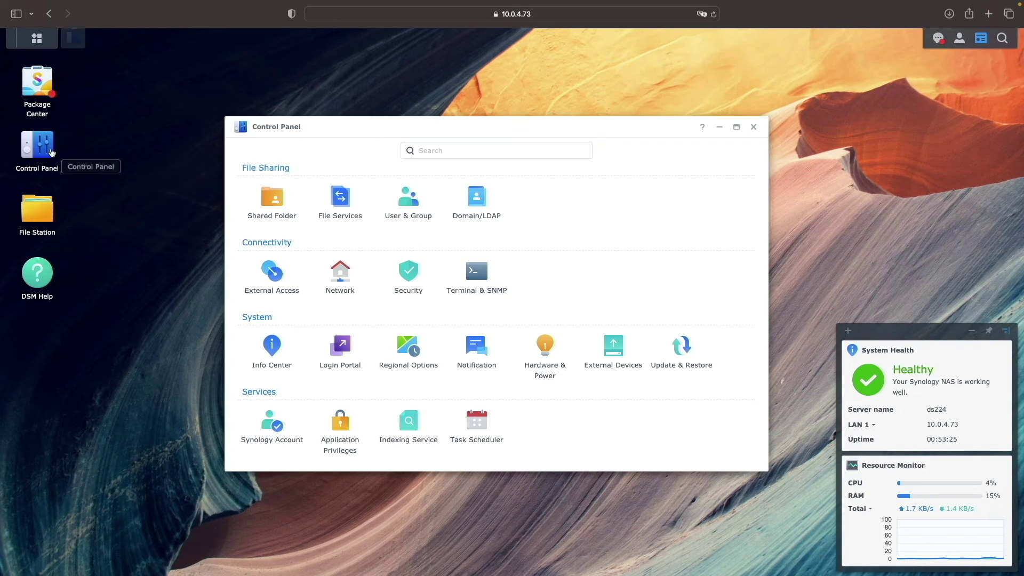
left_click(251, 268)
left_click(430, 153)
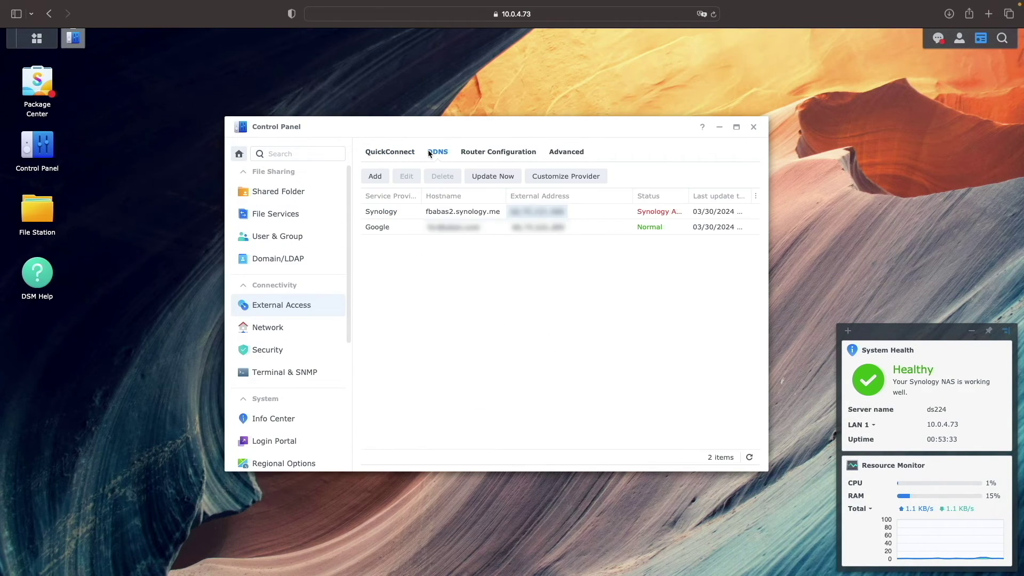
left_click(483, 213)
left_click(412, 177)
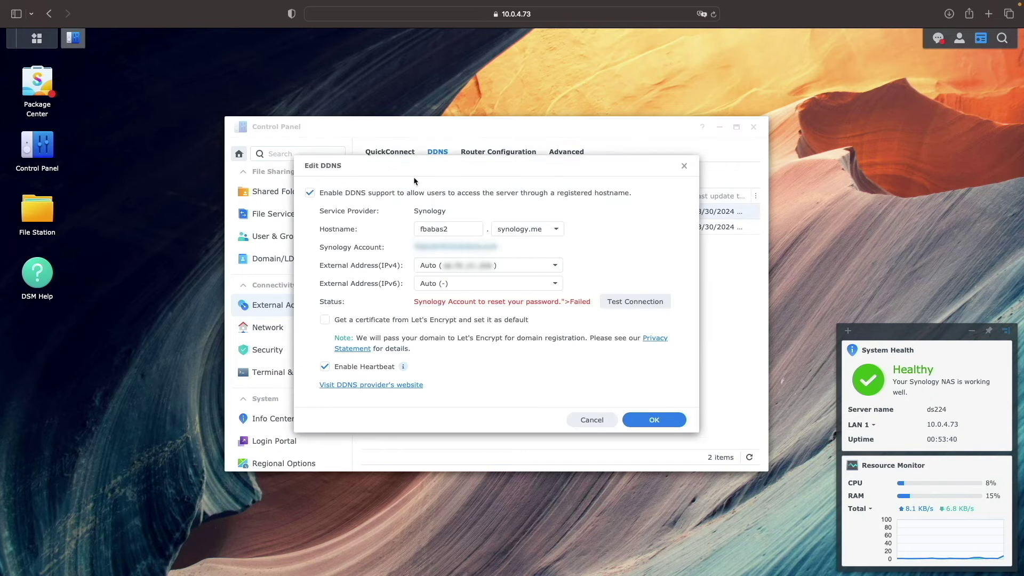
left_click(620, 301)
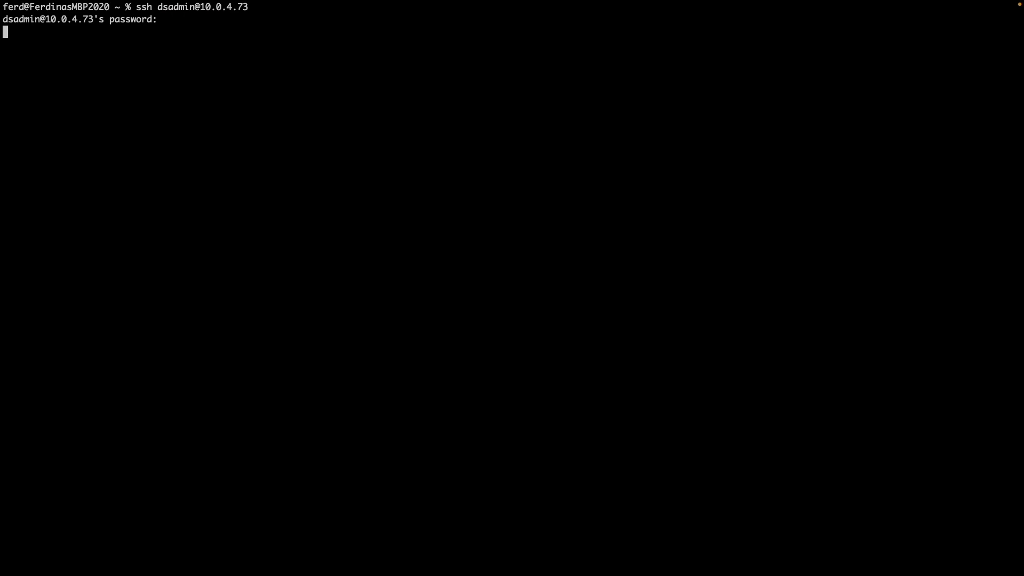
Step: Over SSH, read the cloud key, rename /etc/application_key.conf to .bak, and force a new key with synocloudserviceauth -a get -f
type("sudo /usr/syno/")
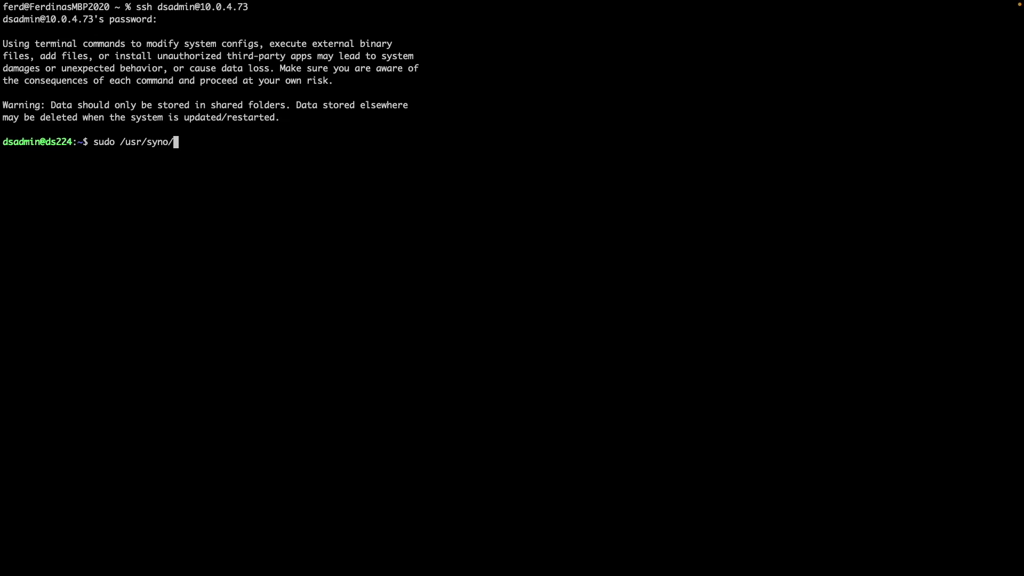
type("sbin/synocloudservice")
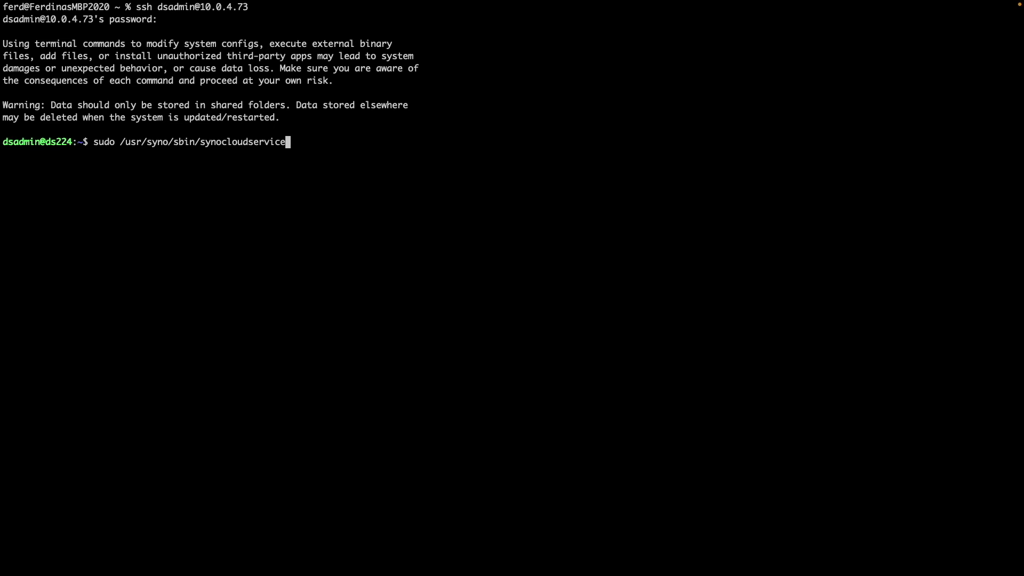
type("auth -a get")
key("Return")
key("Return")
key("Return")
type("s")
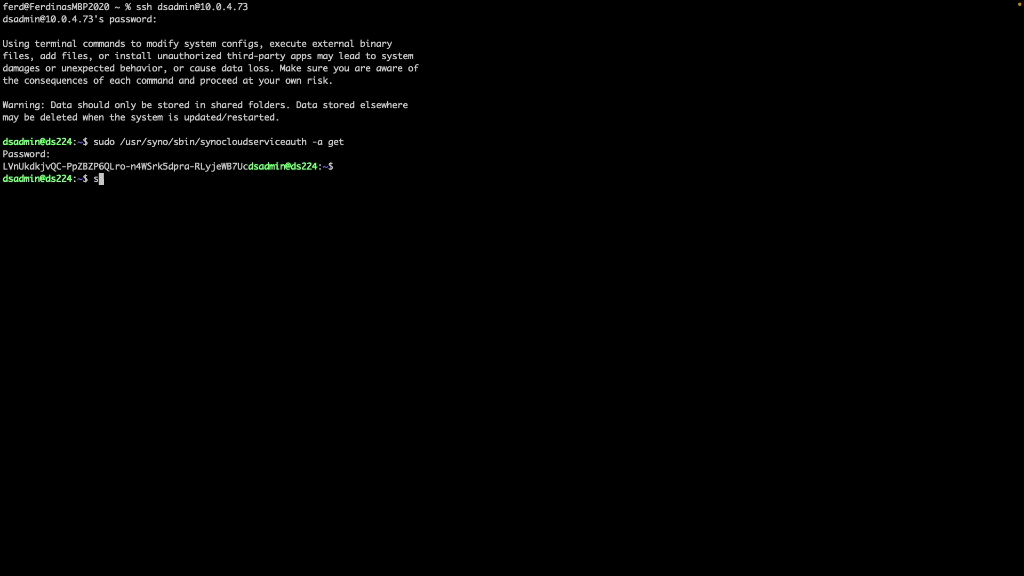
type("udo mv /etc/application_key.conf /etc/app")
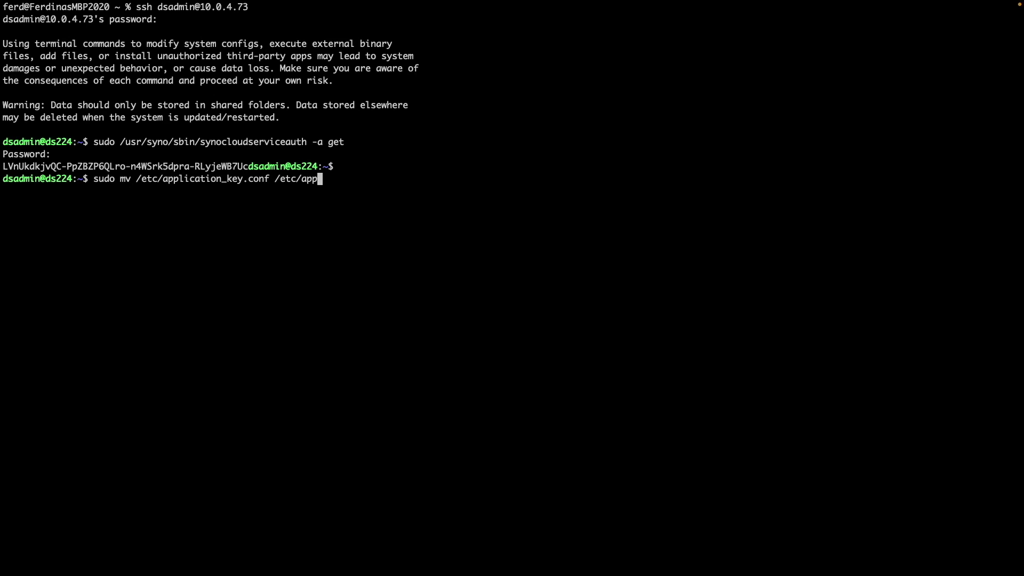
type("lication_key.conf.bak")
key("Return")
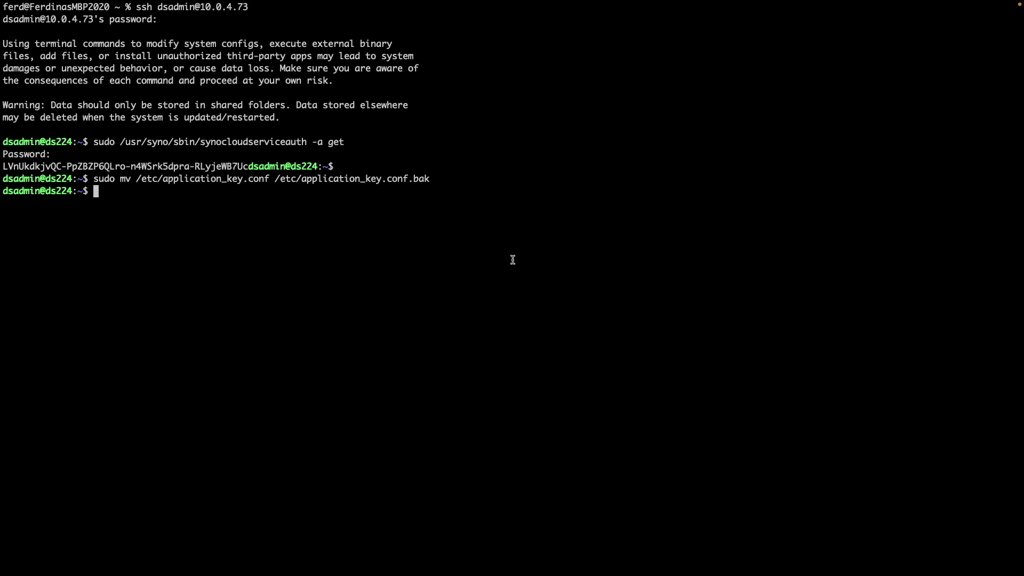
key("Up")
key("Up")
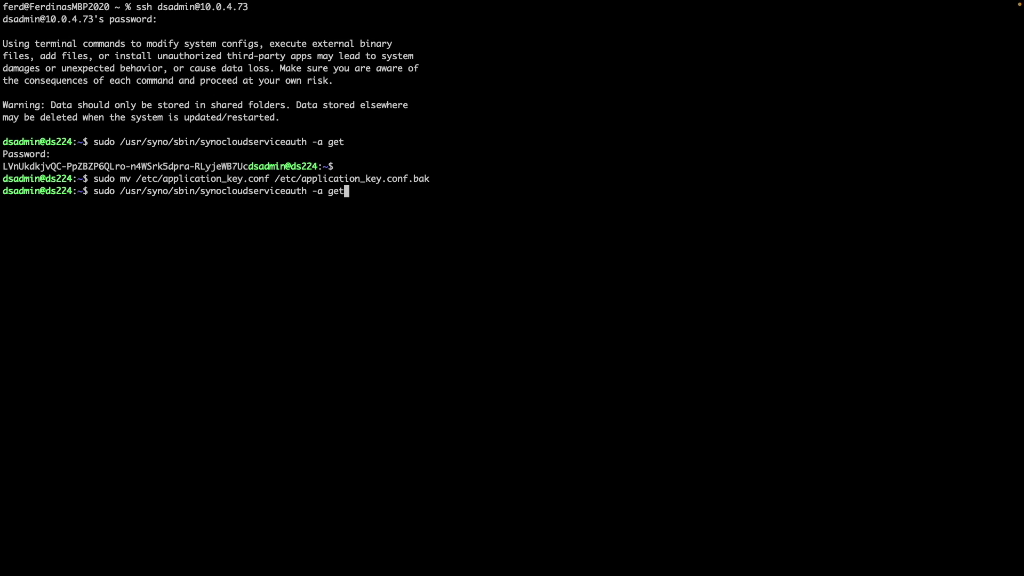
type("-f")
key("Return")
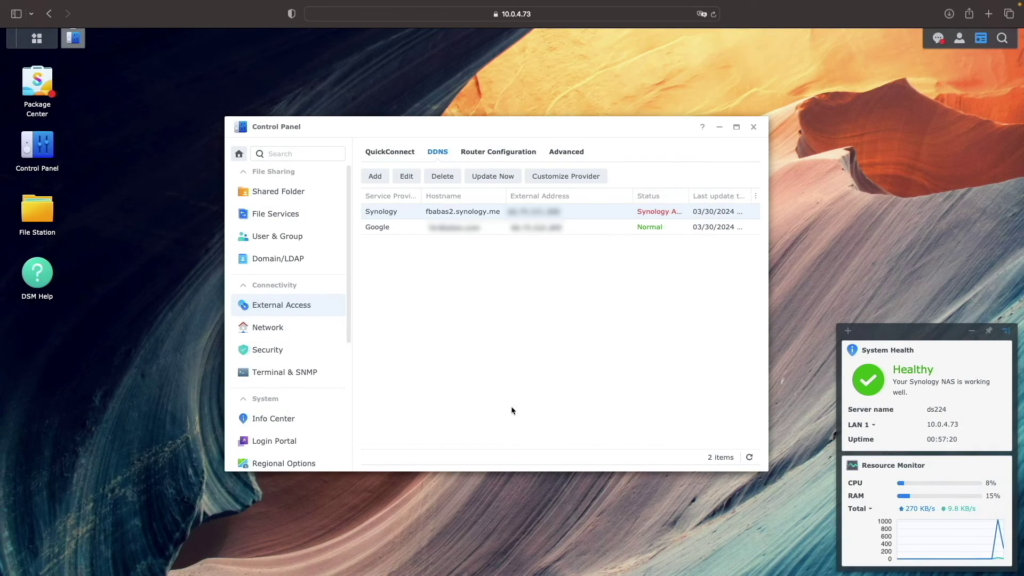
Step: Reopen the fbabas2 Synology DDNS entry under External Access and test its connection again
scroll(299, 354, "down", 3)
scroll(298, 353, "down", 3)
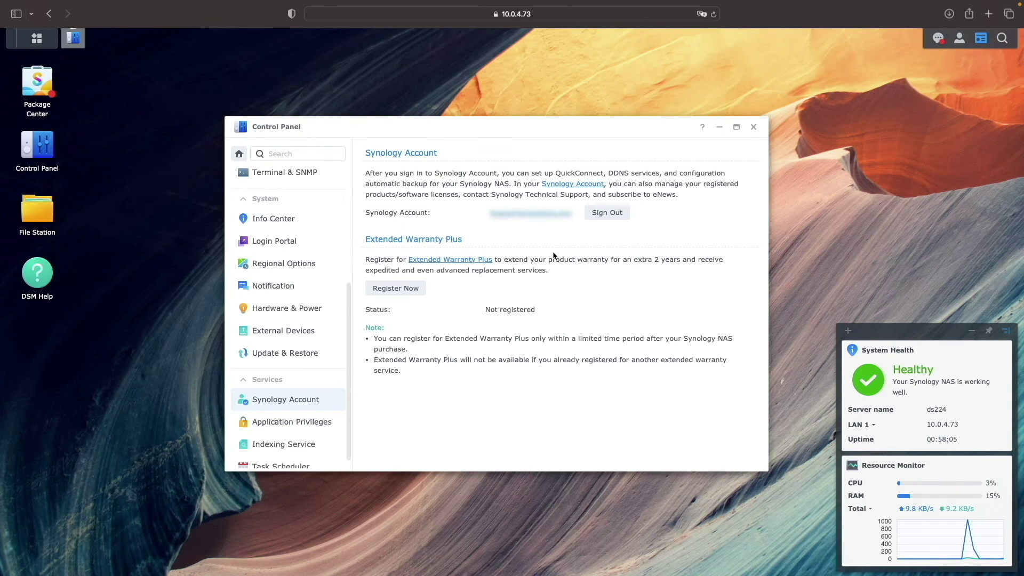
scroll(323, 270, "up", 5)
left_click(308, 305)
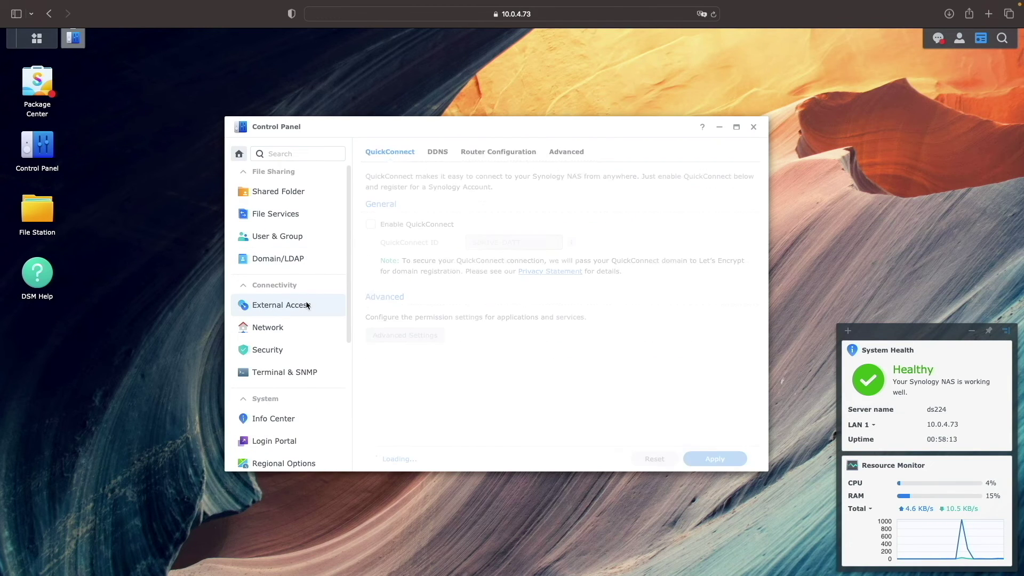
left_click(445, 155)
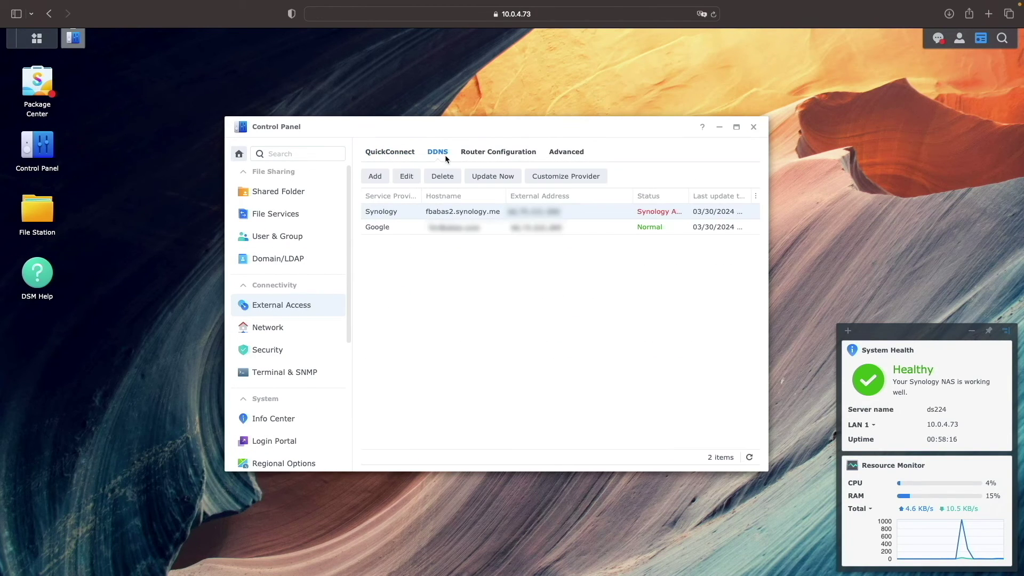
left_click(419, 176)
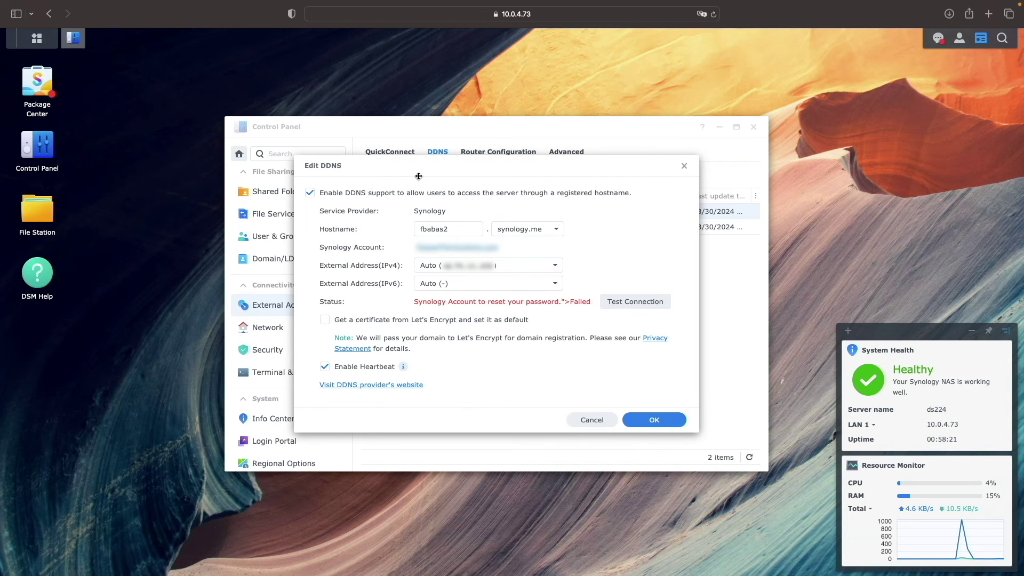
left_click(610, 305)
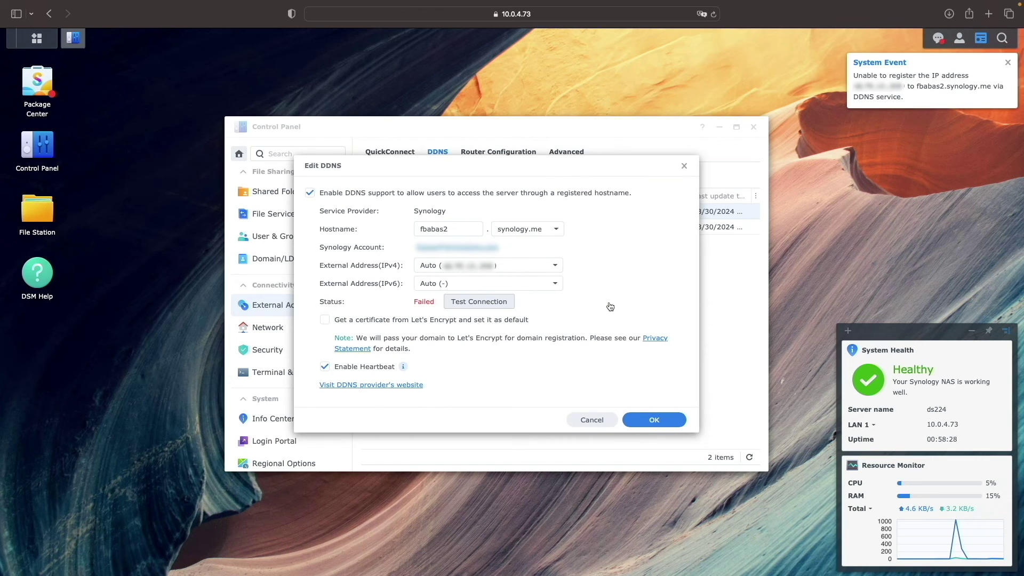
Step: Disable DDNS on the fbabas2 entry, save, and agree to transfer fbabas2.synology.me to this NAS
left_click(414, 193)
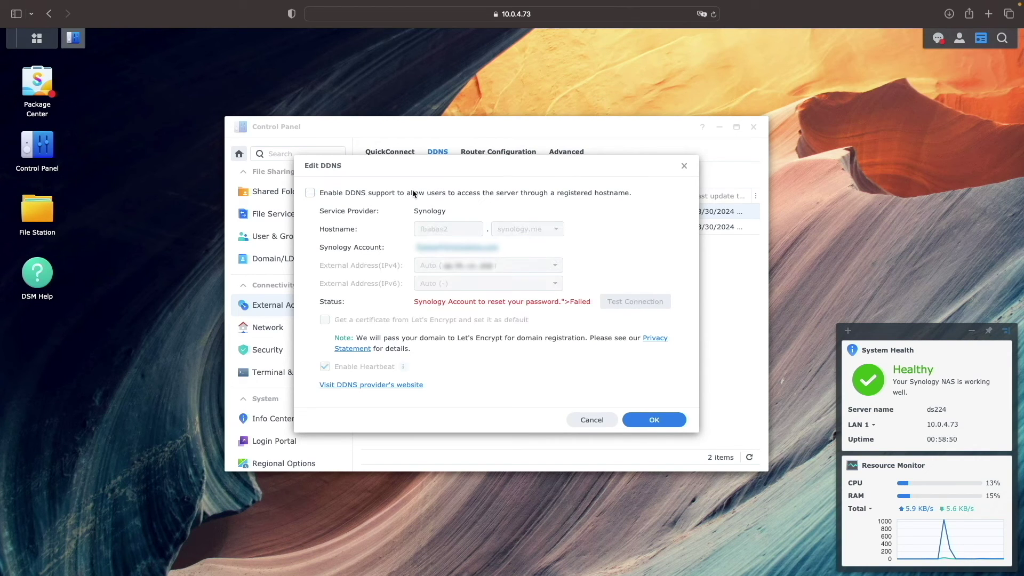
left_click(631, 421)
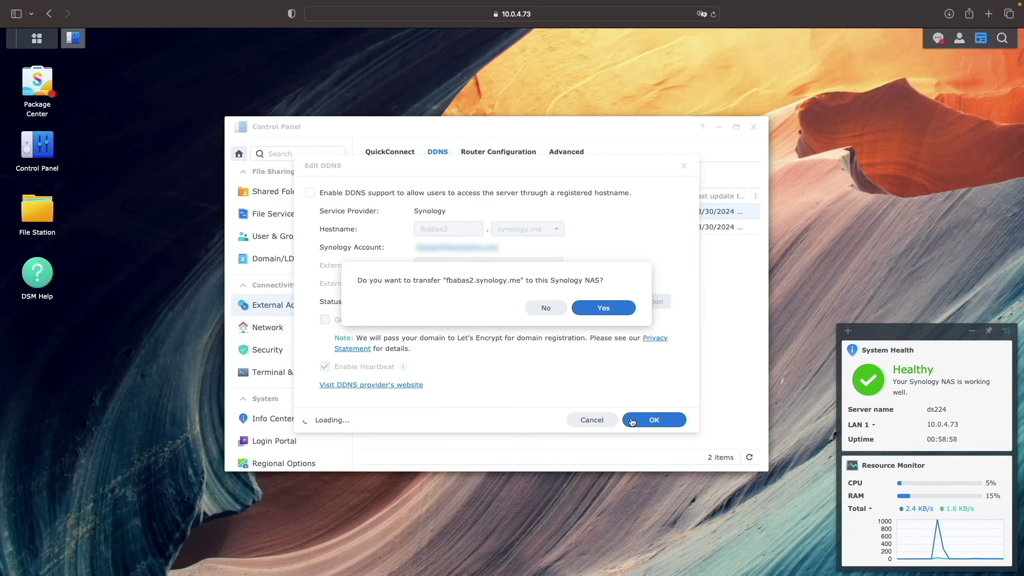
left_click(603, 308)
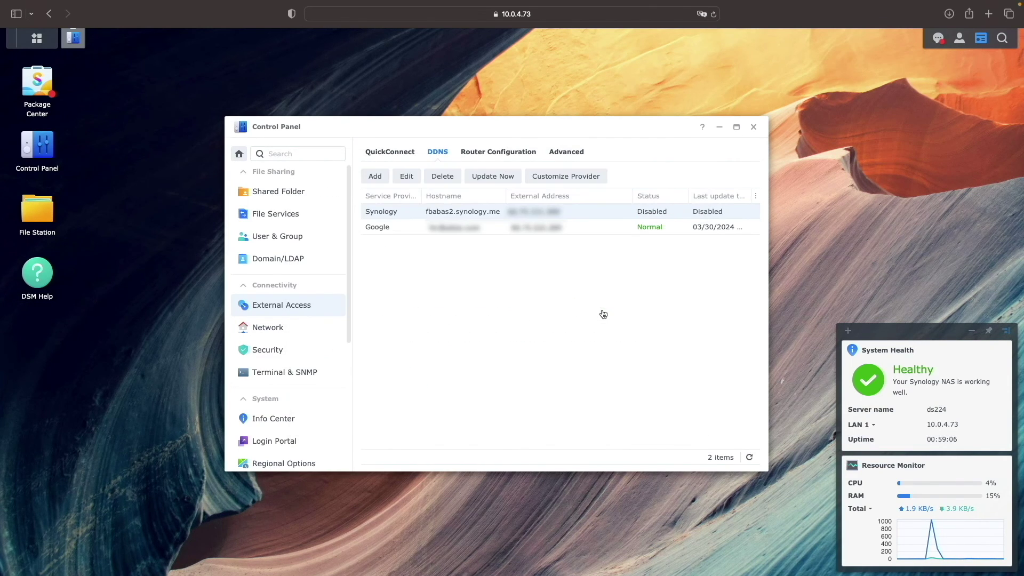
Step: Re-enable the Synology DDNS entry, test the connection, save it, and close Control Panel
left_click(415, 177)
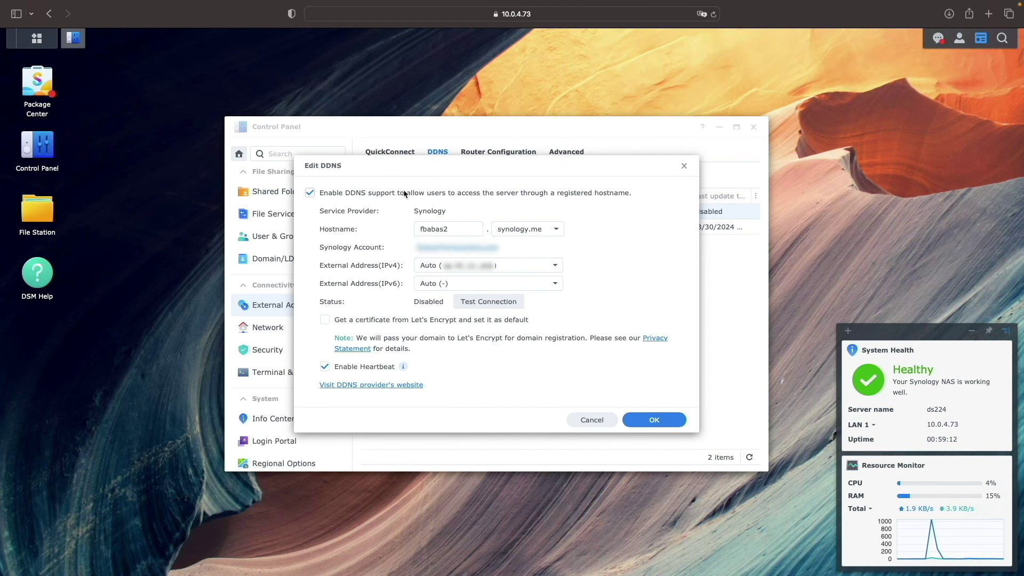
left_click(515, 302)
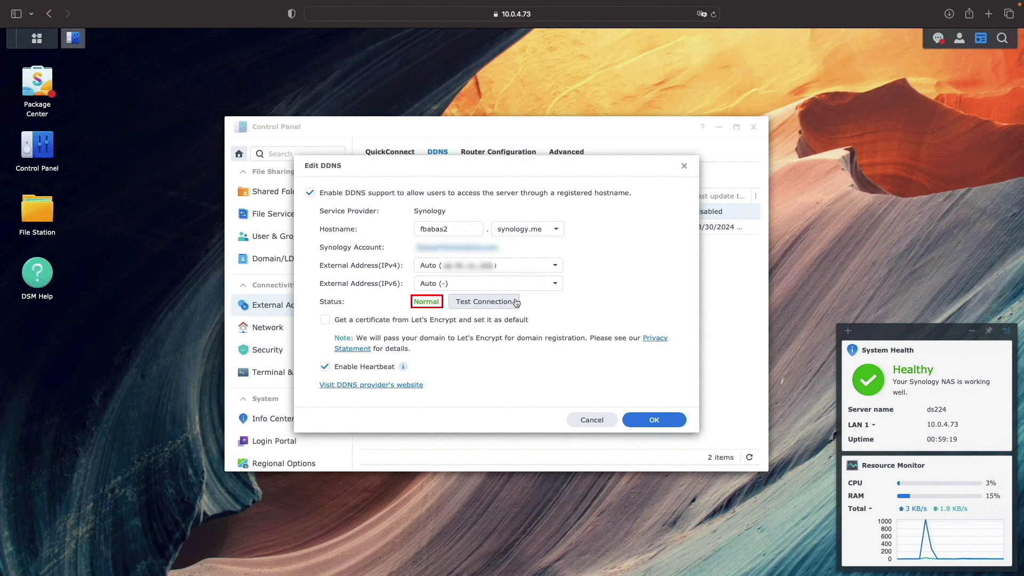
left_click(633, 419)
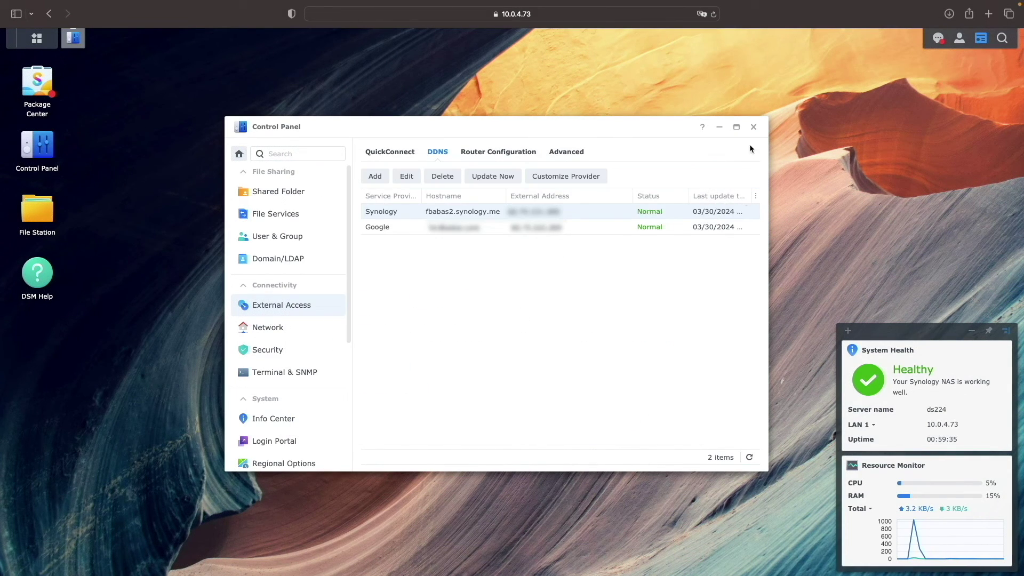
left_click(753, 128)
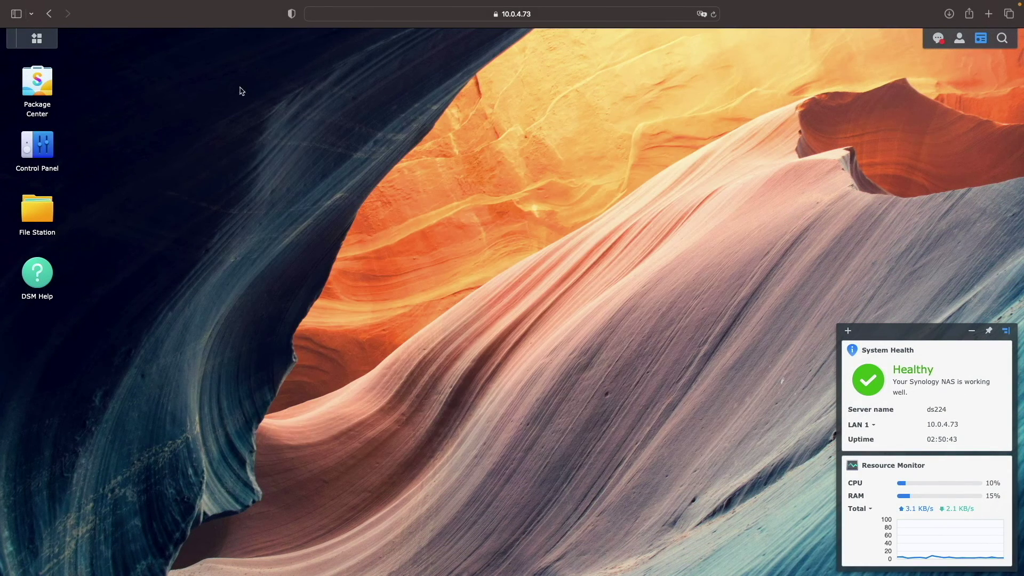
Step: Launch Virtual Machine Manager and attempt to power on vDSM7, dismissing the failure message
left_click(48, 40)
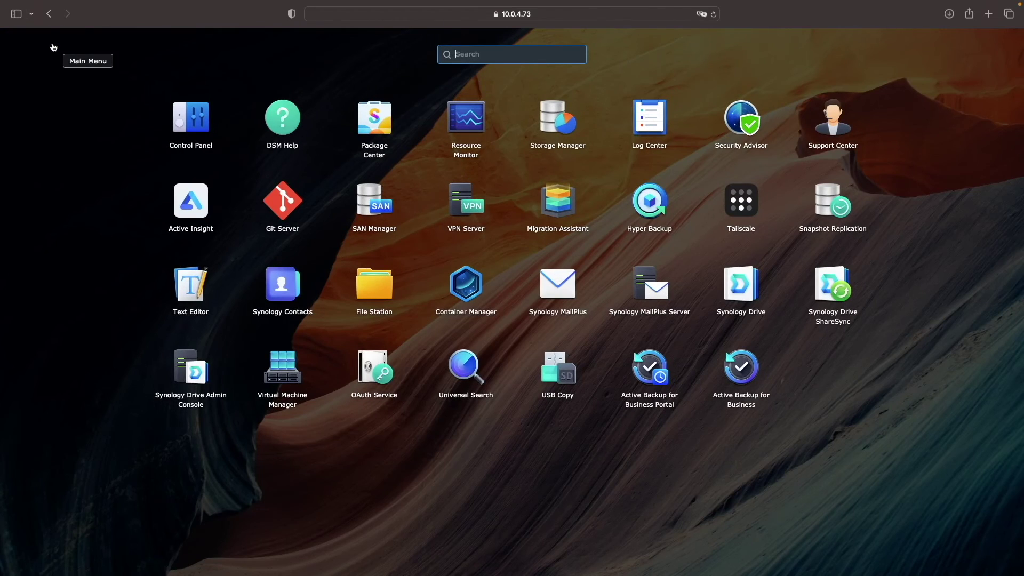
left_click(298, 354)
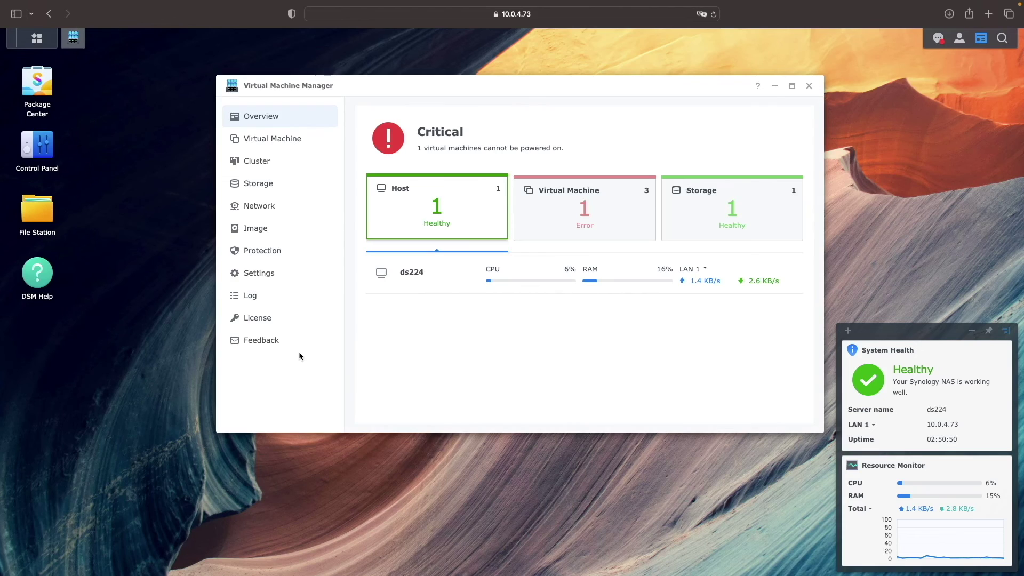
left_click(291, 139)
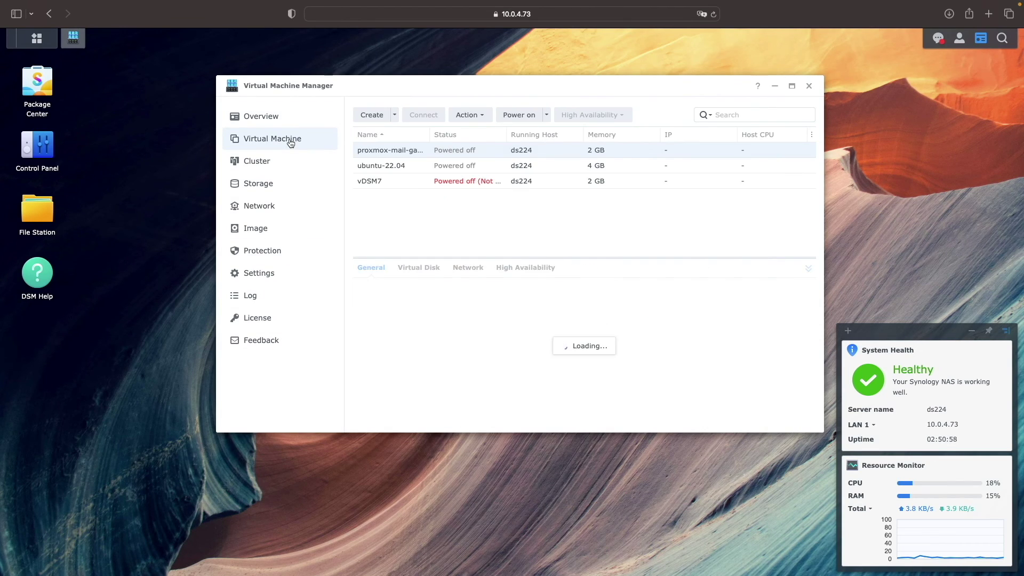
left_click(369, 181)
left_click(554, 115)
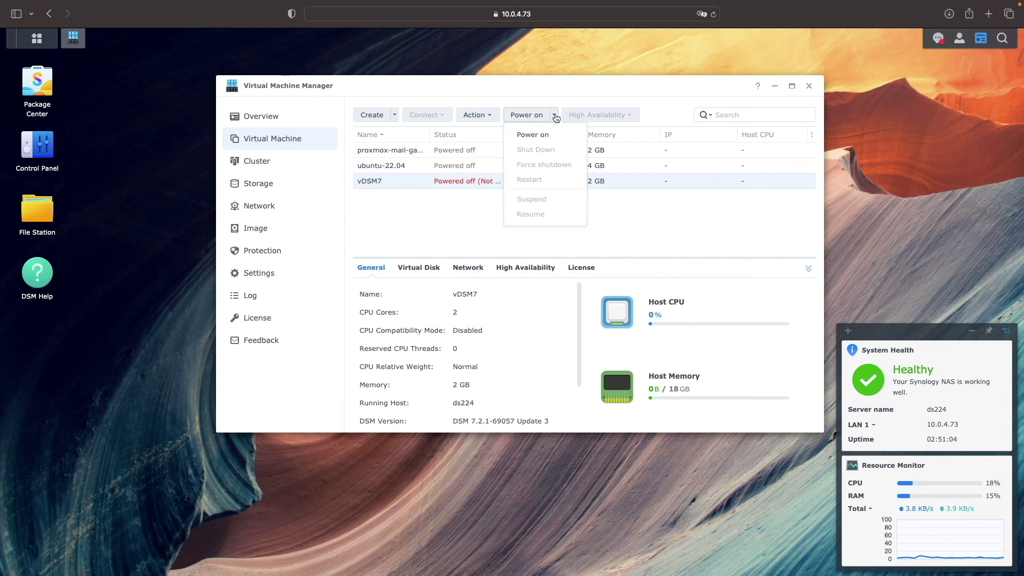
left_click(546, 135)
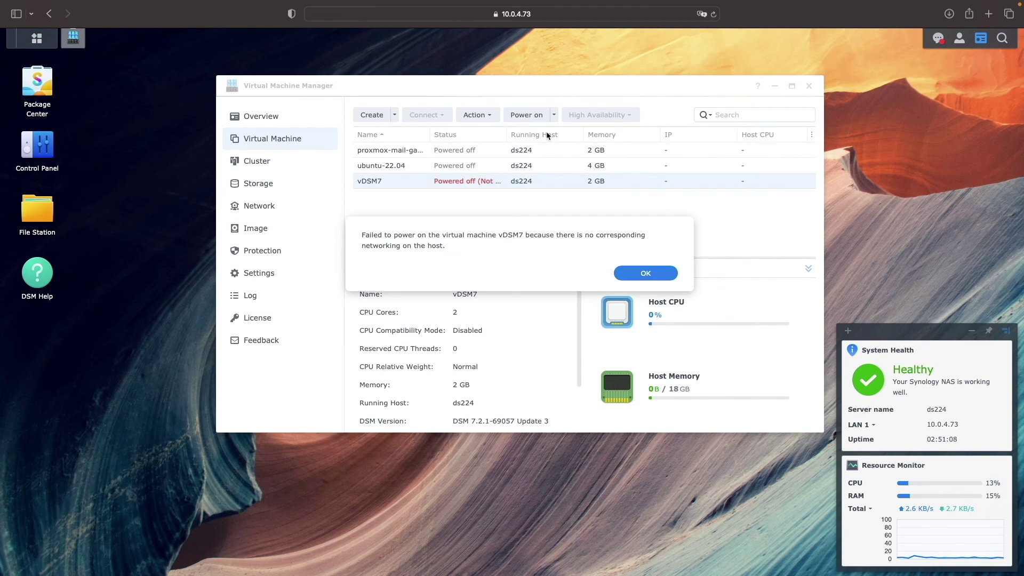
left_click(652, 269)
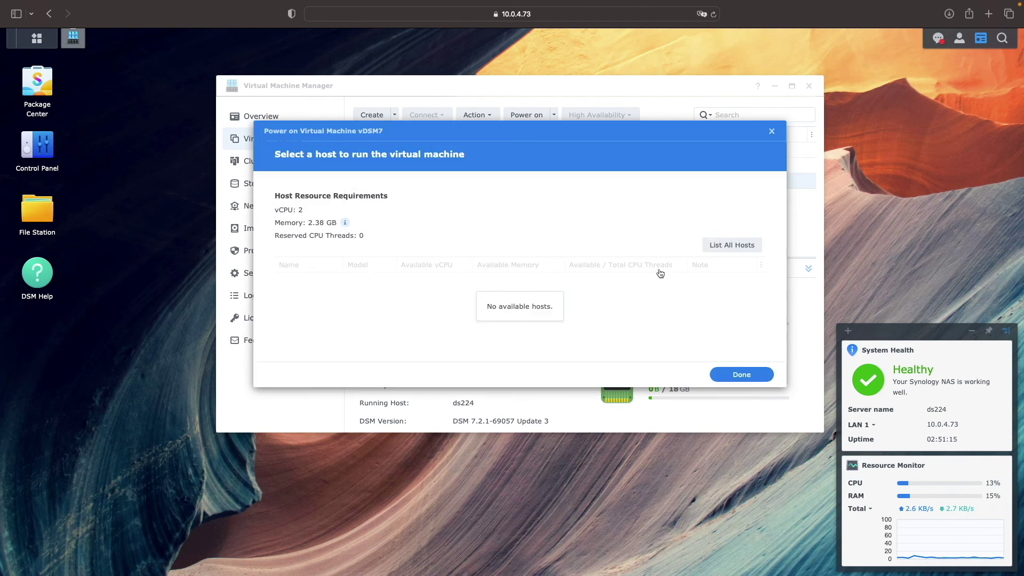
left_click(771, 131)
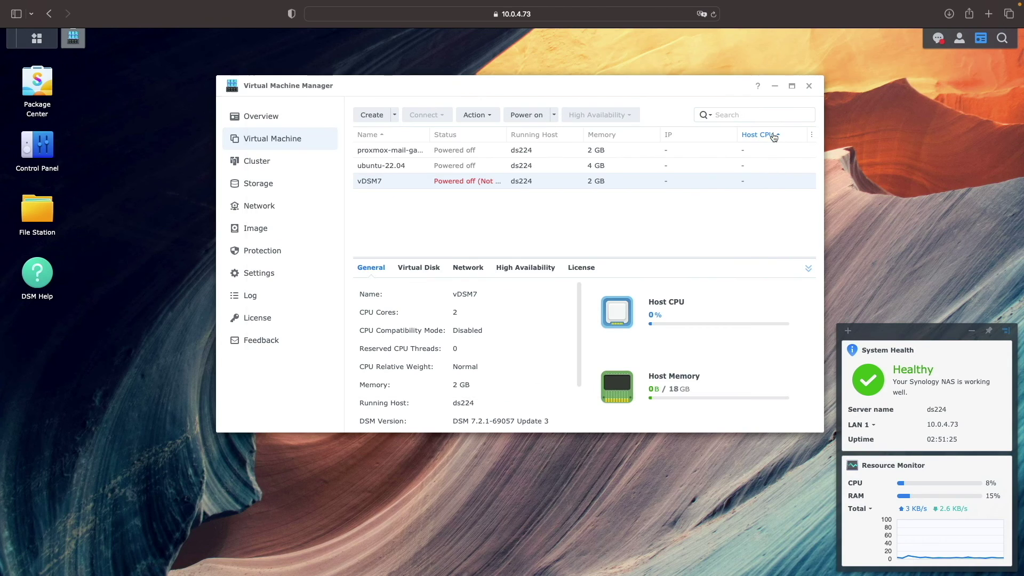
Step: Edit the Default VM Network virtual switch to use LAN 1 and save
left_click(320, 206)
left_click(406, 115)
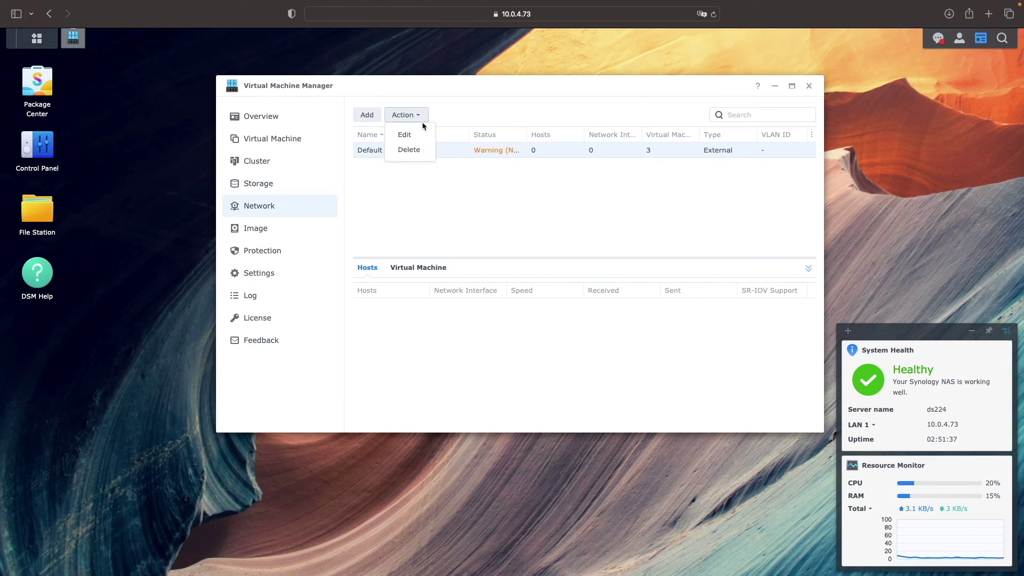
left_click(421, 134)
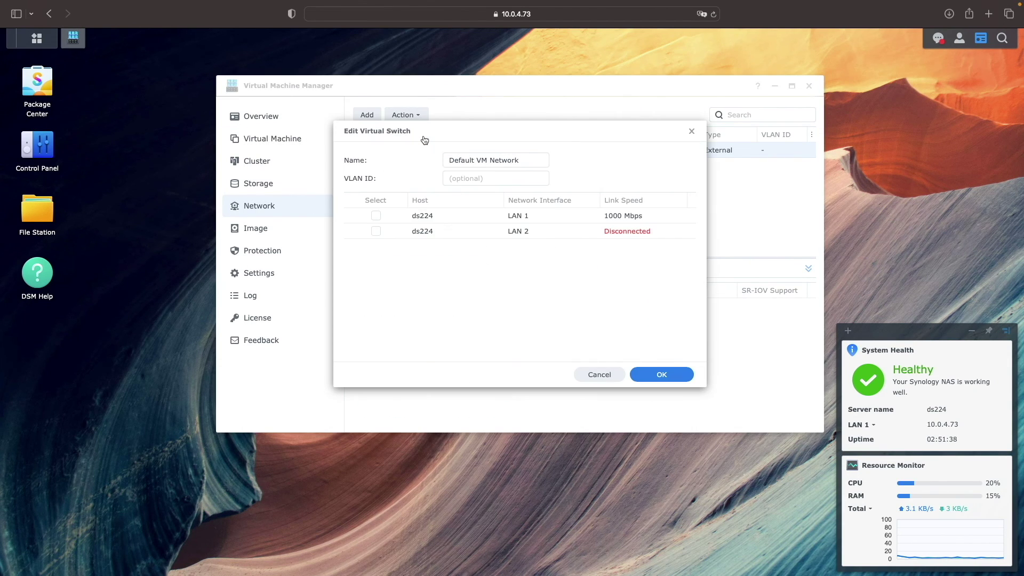
left_click(376, 216)
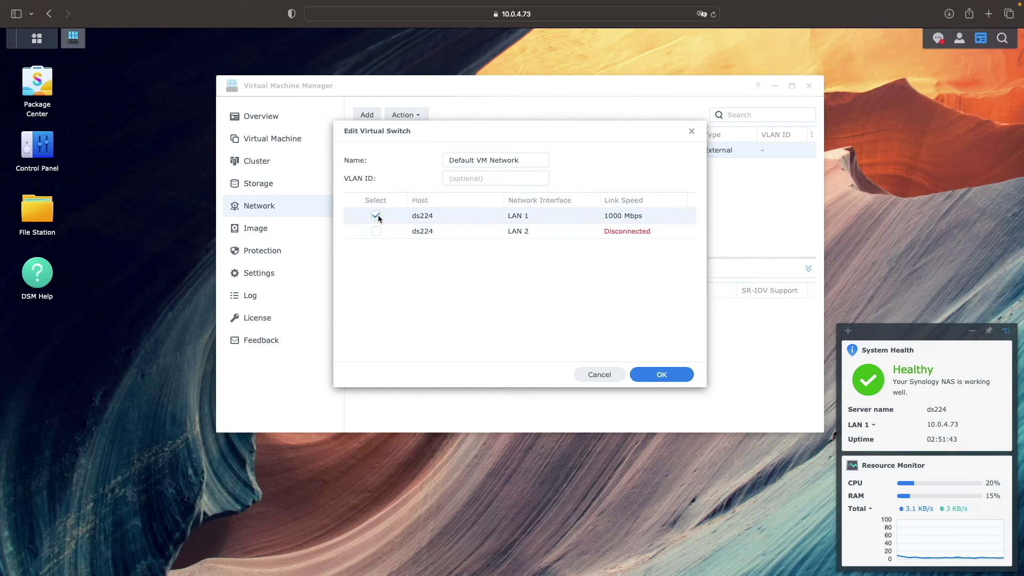
left_click(638, 375)
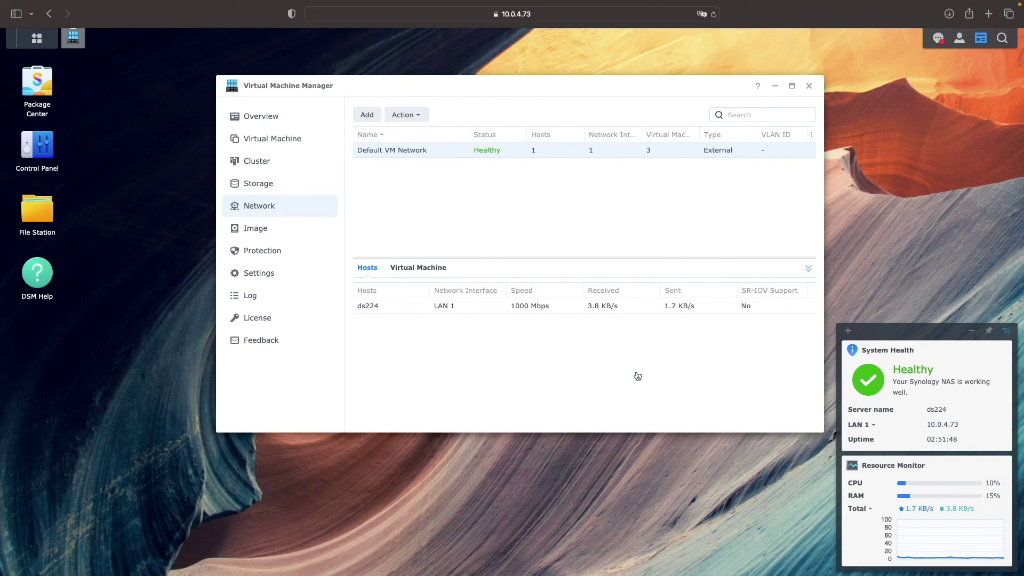
Step: Power on the vDSM7 virtual machine from the virtual machine list
left_click(316, 144)
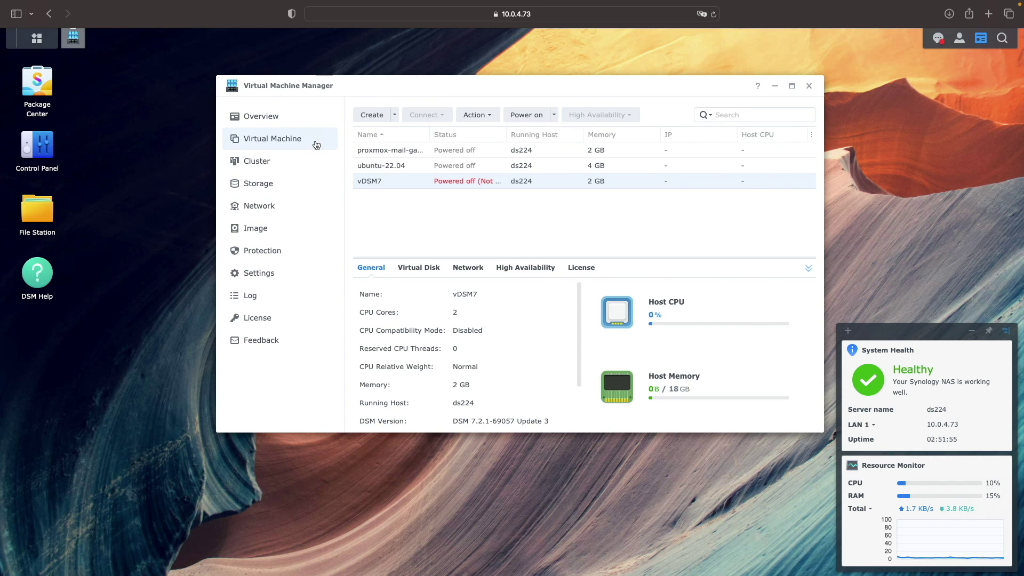
left_click(554, 116)
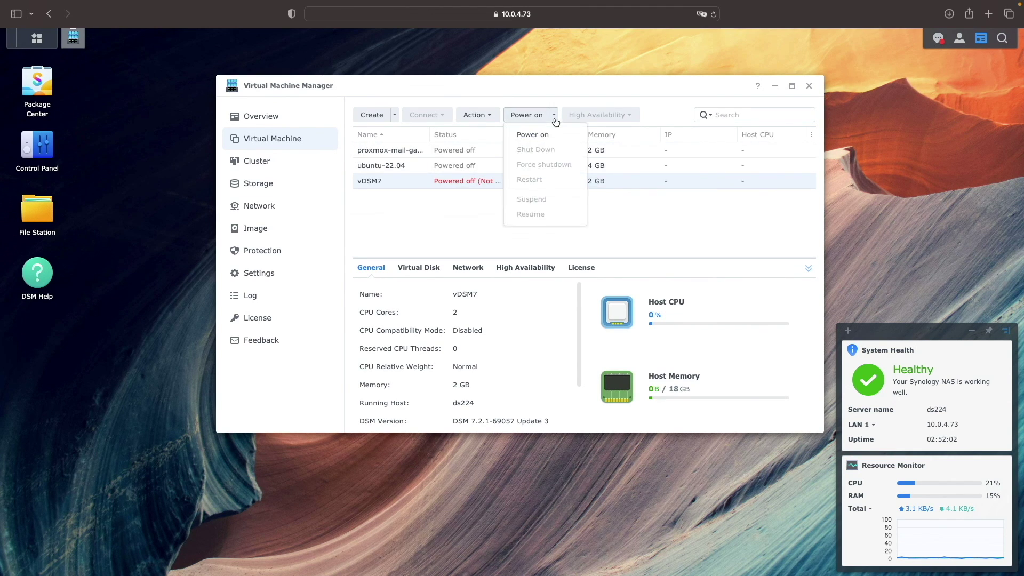
left_click(551, 134)
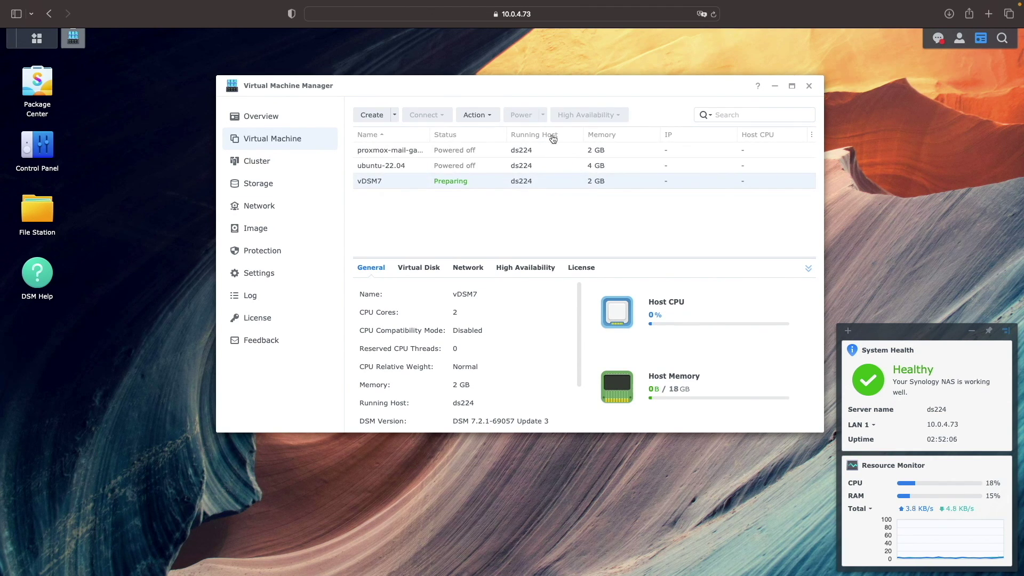